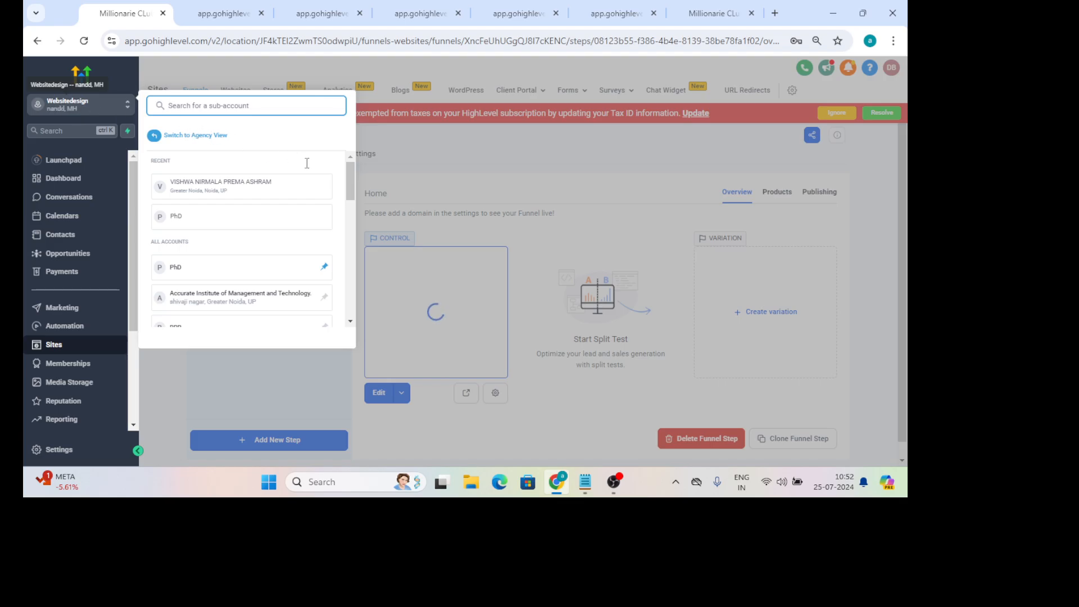
Find the Websitedesign sub-account by searching for "web" and switch to it
left_click_drag(351, 181, 349, 315)
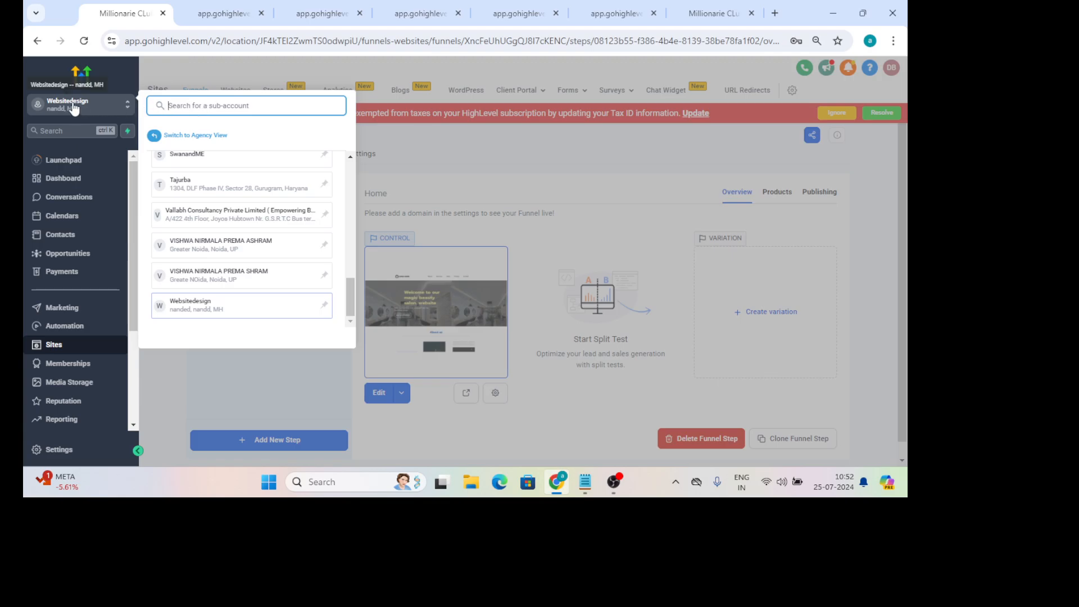
type("web")
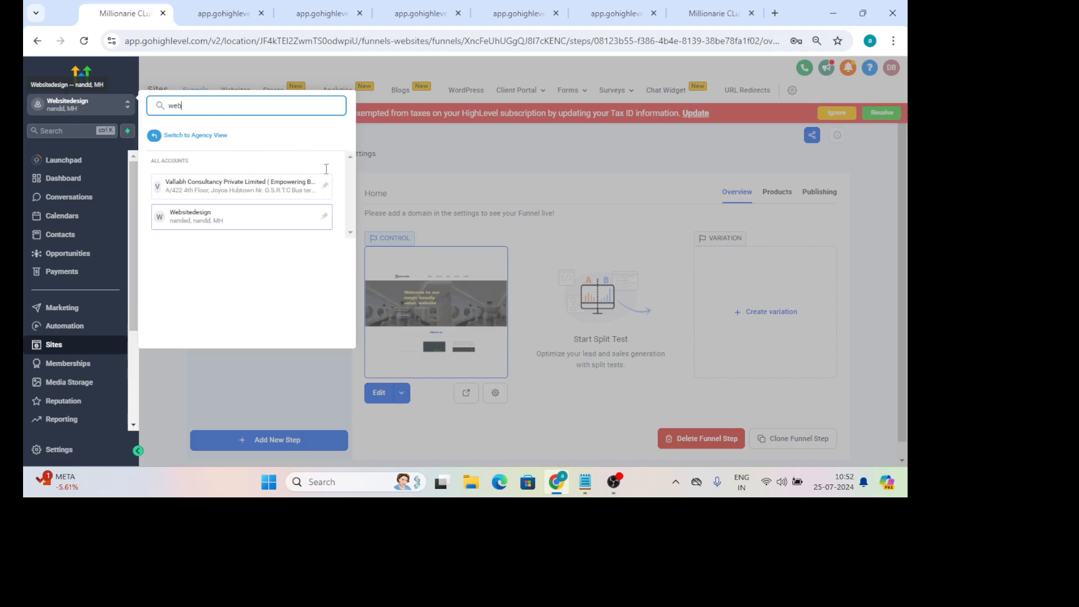
left_click(206, 220)
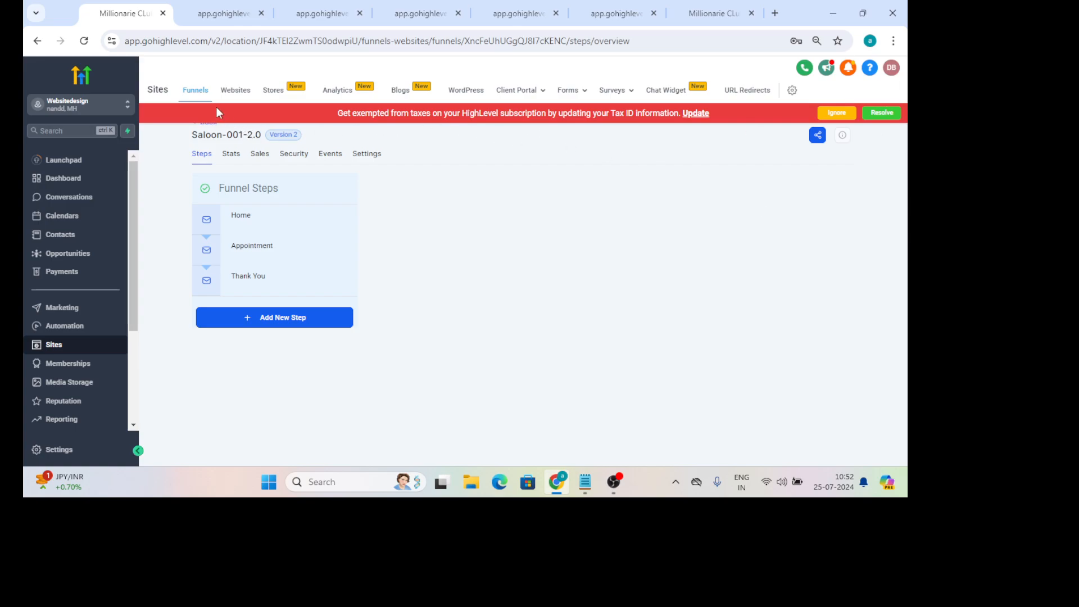
Open the funnel folder containing Saloon-001-2.0 and start a new funnel there from the template library
left_click(201, 90)
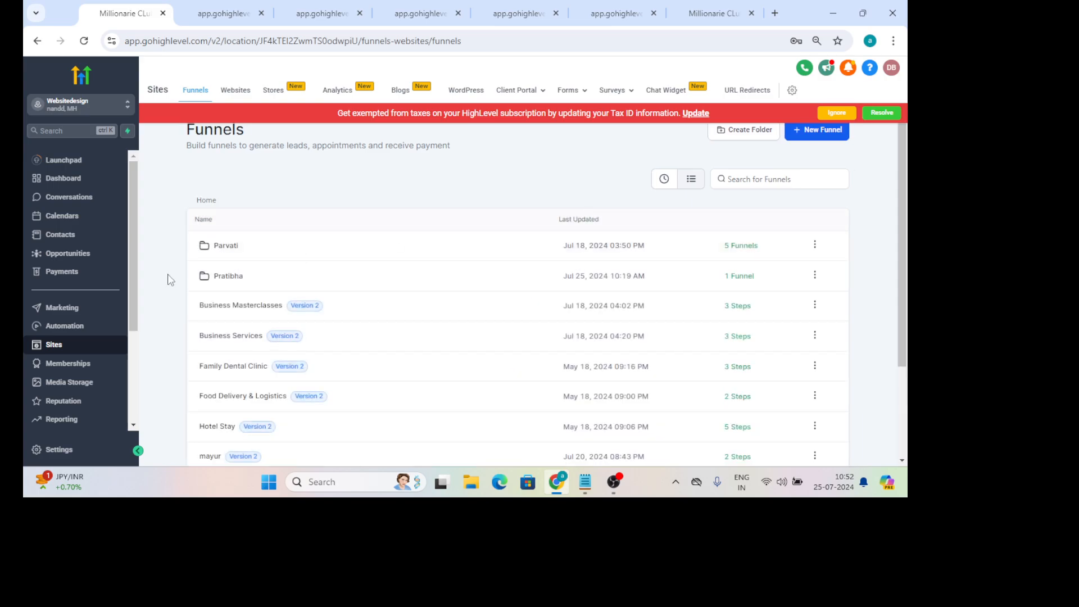
left_click(223, 280)
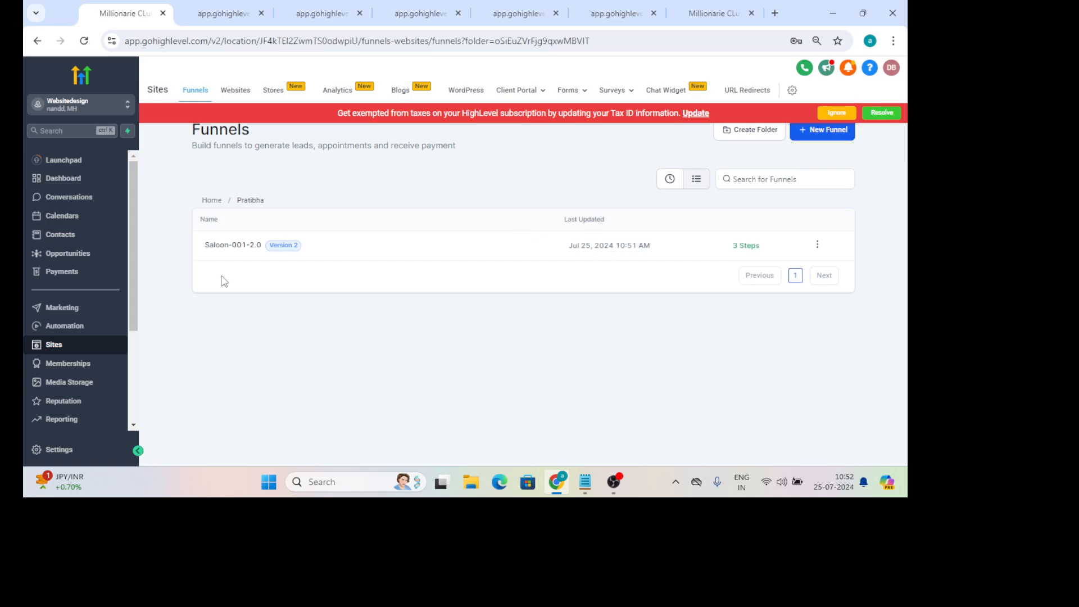
left_click(811, 133)
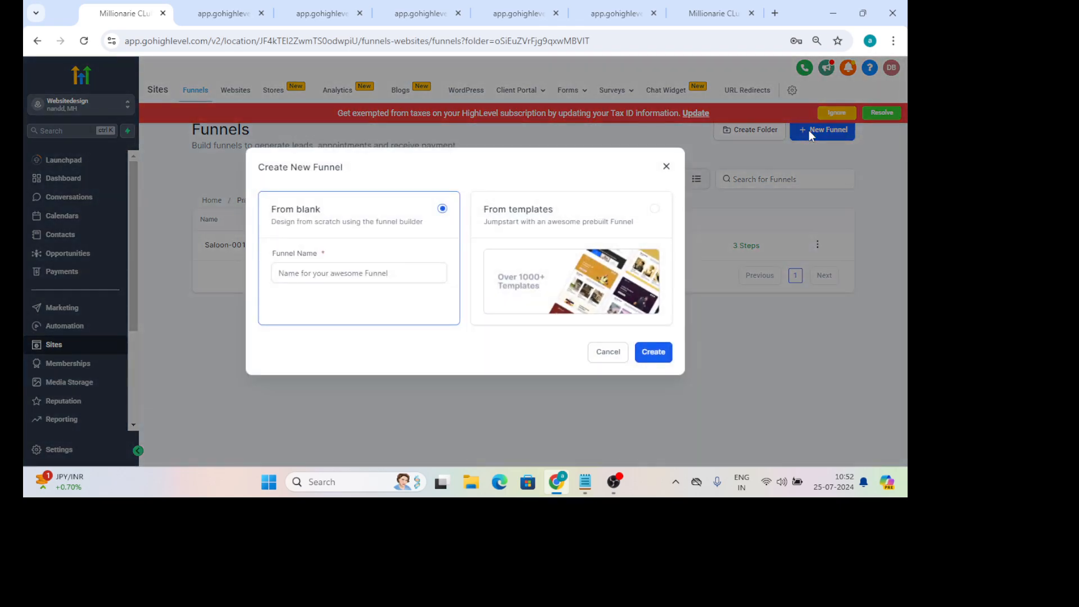
left_click(551, 233)
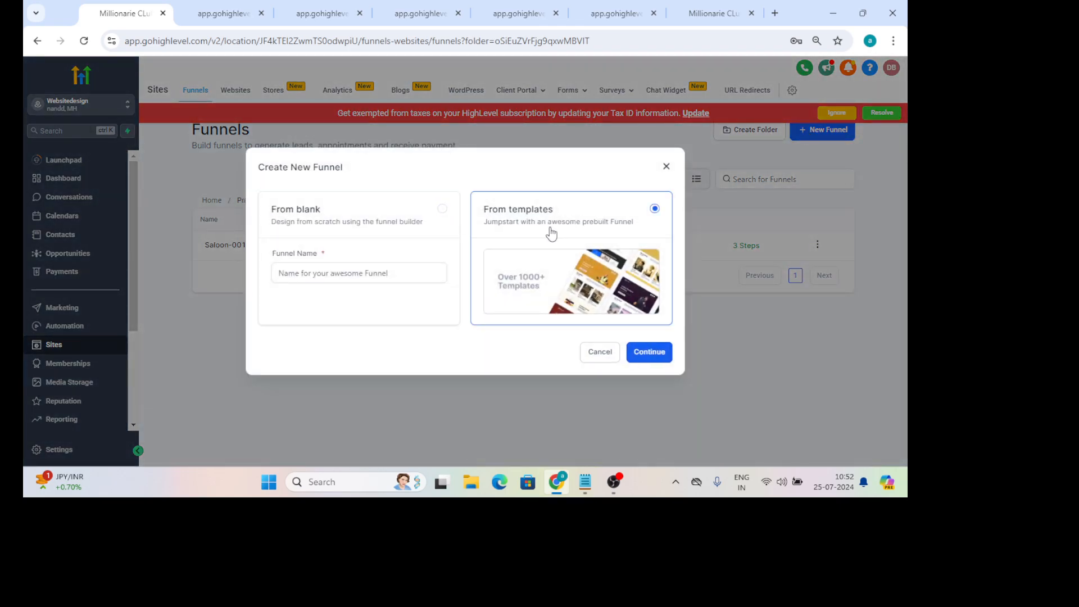
left_click(635, 355)
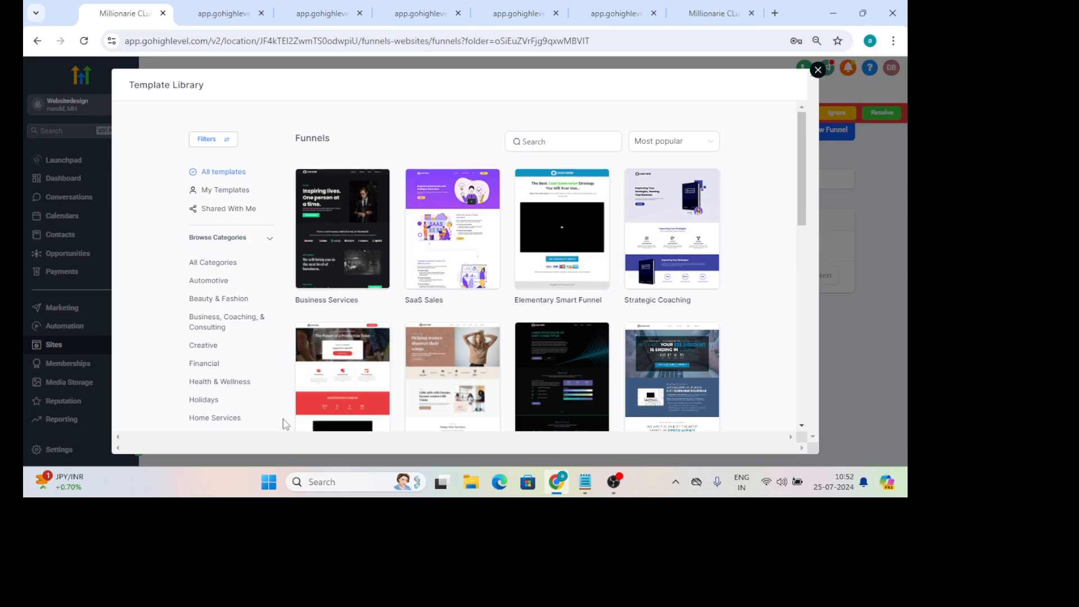
Choose the Life Mentor Lead Magnet template from the Business, Coaching, & Consulting category and continue with it
left_click(207, 329)
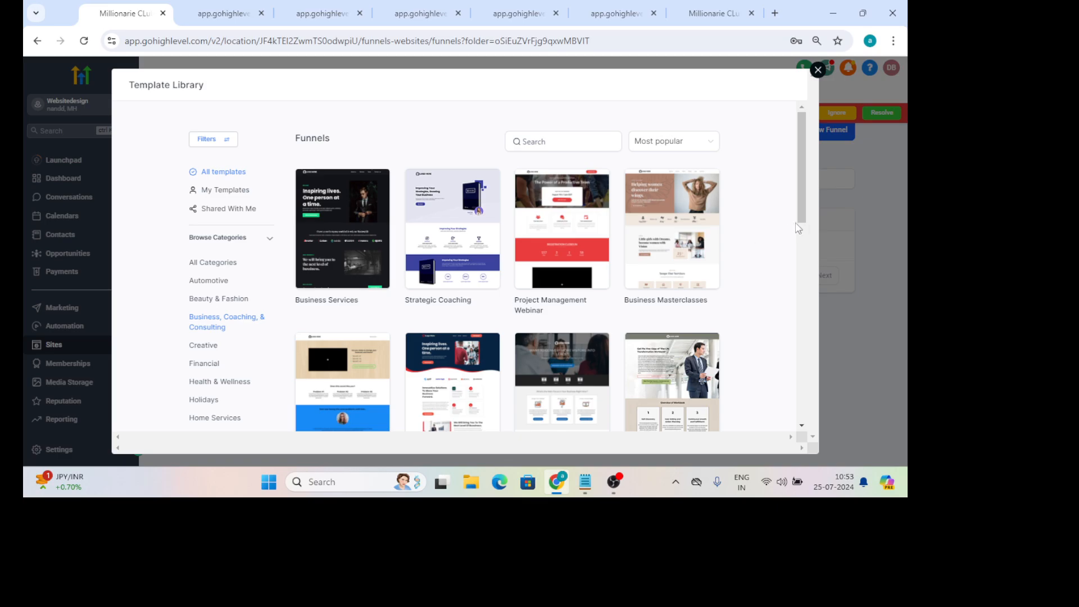
left_click_drag(804, 192, 793, 271)
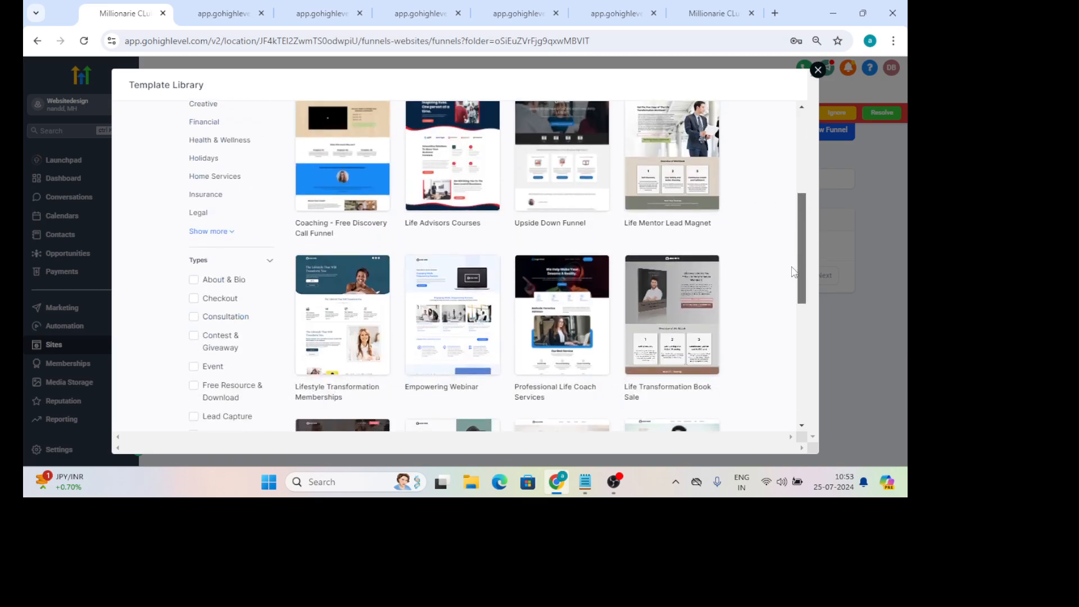
mouse_move(691, 189)
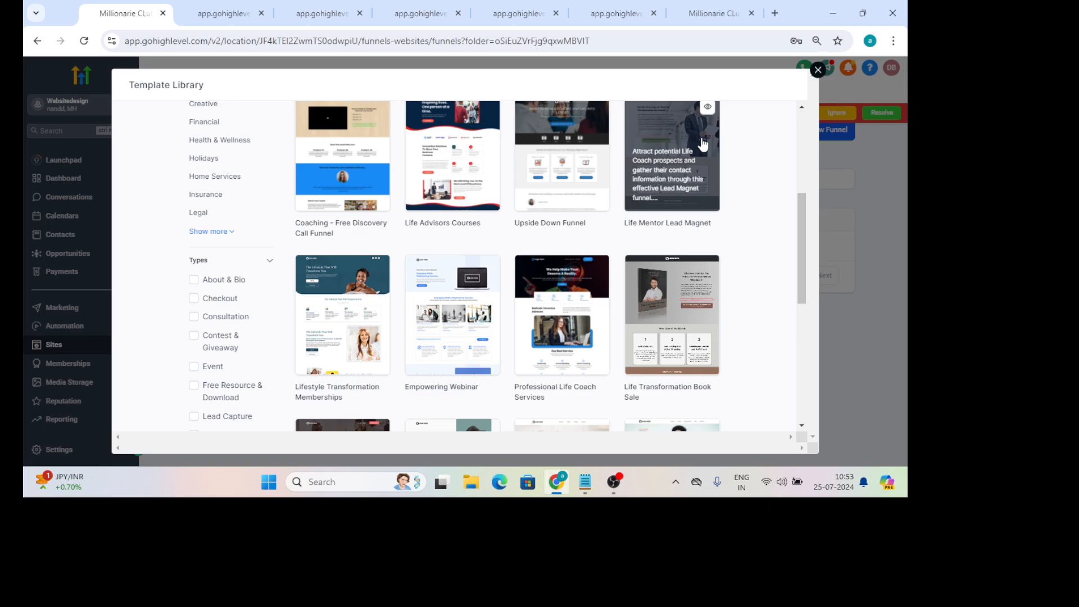
left_click(705, 115)
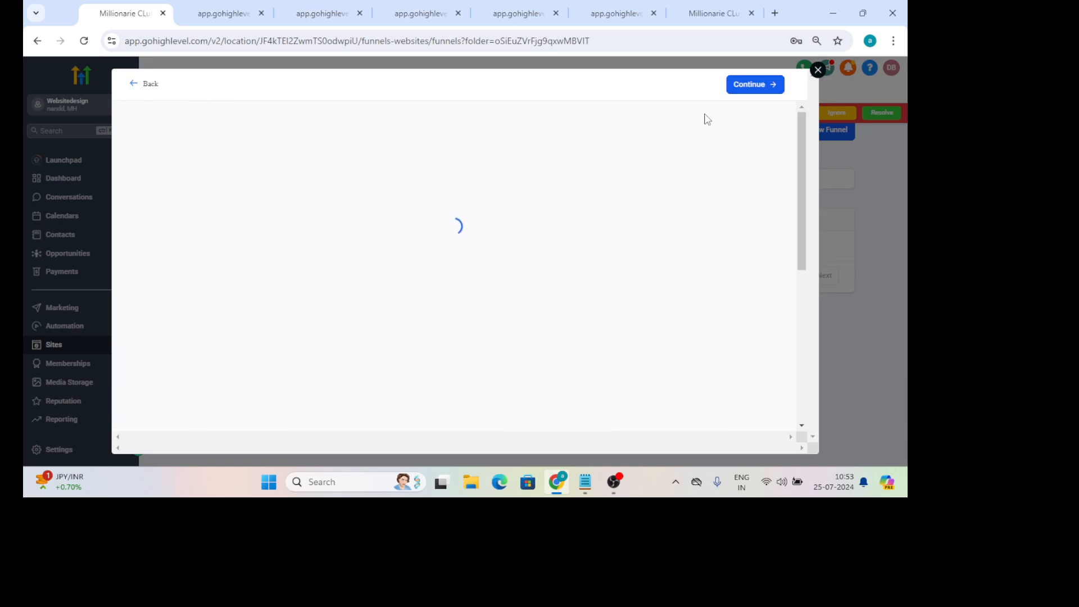
left_click(757, 85)
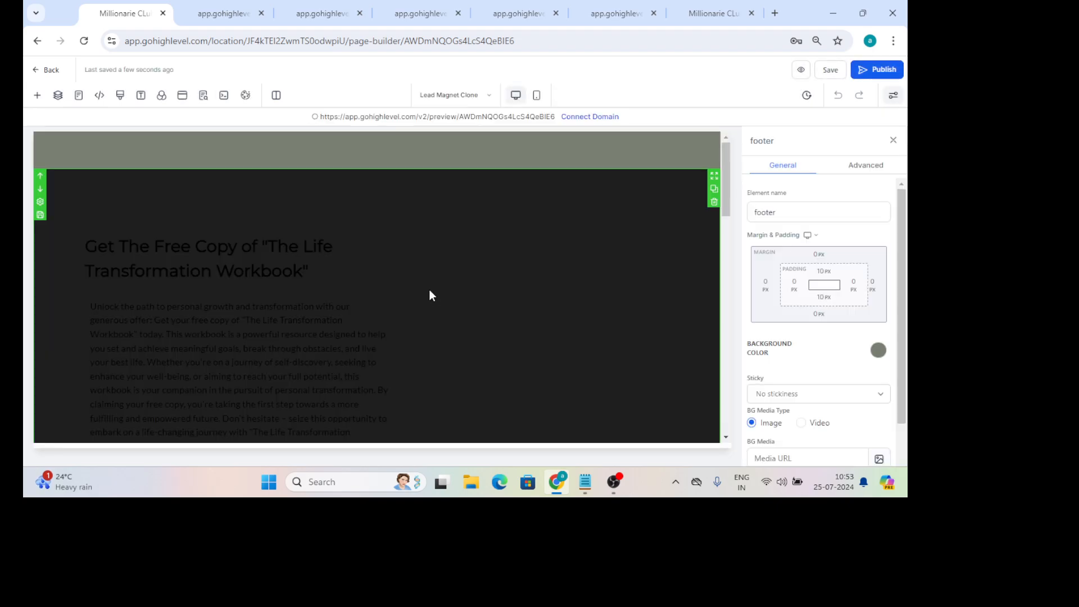
Close the surplus browser tabs holding the old salon page previews and page builder
left_click(325, 13)
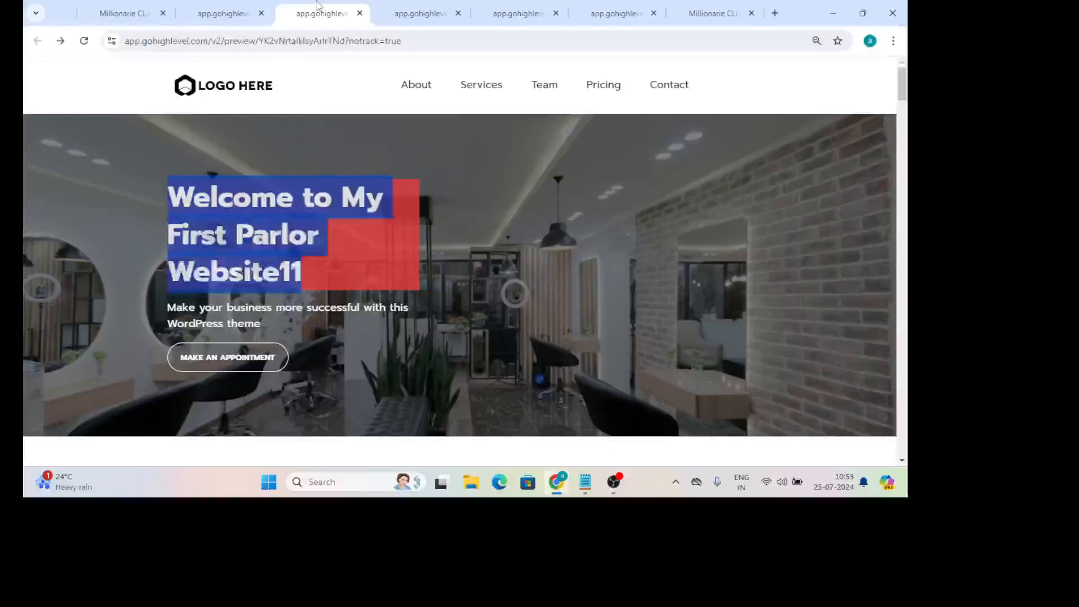
left_click(359, 13)
left_click(359, 13)
left_click(359, 13)
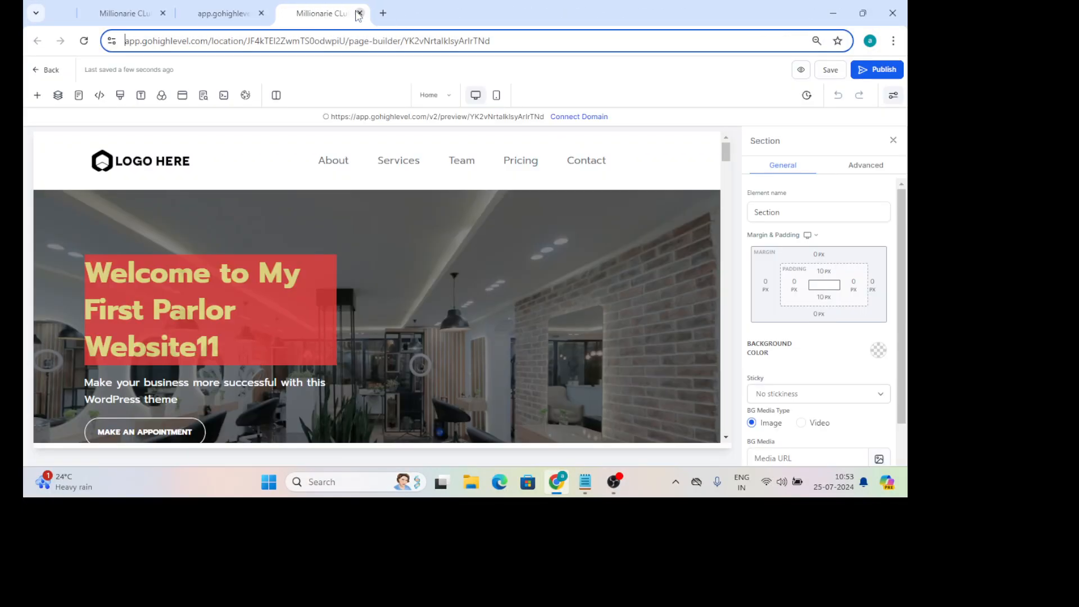
left_click(359, 13)
left_click(360, 12)
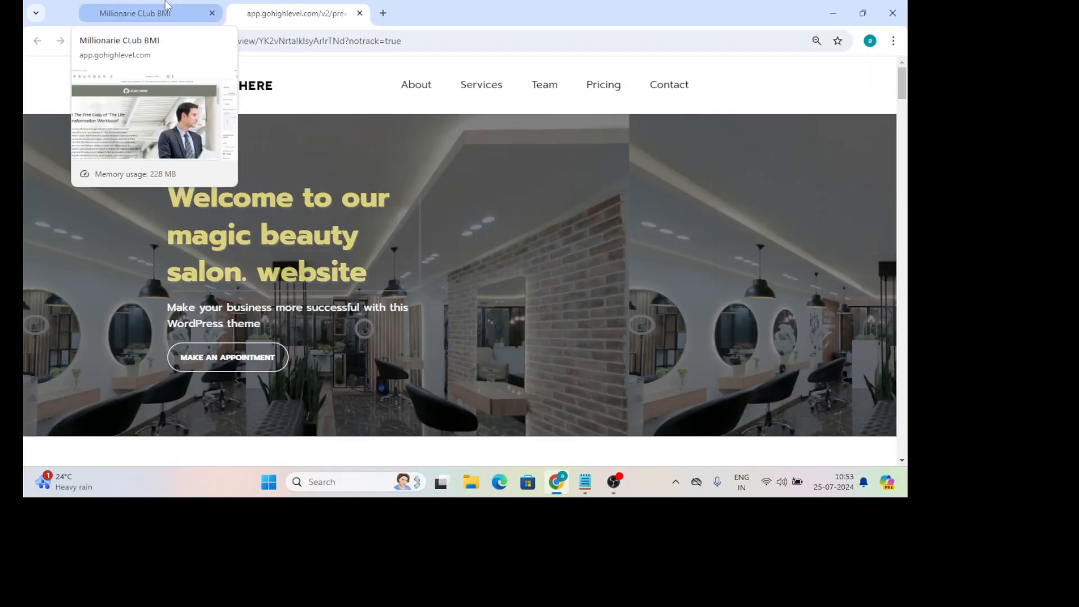
Return to the page builder for the Lead Magnet Clone page and duplicate its browser tab
left_click(165, 6)
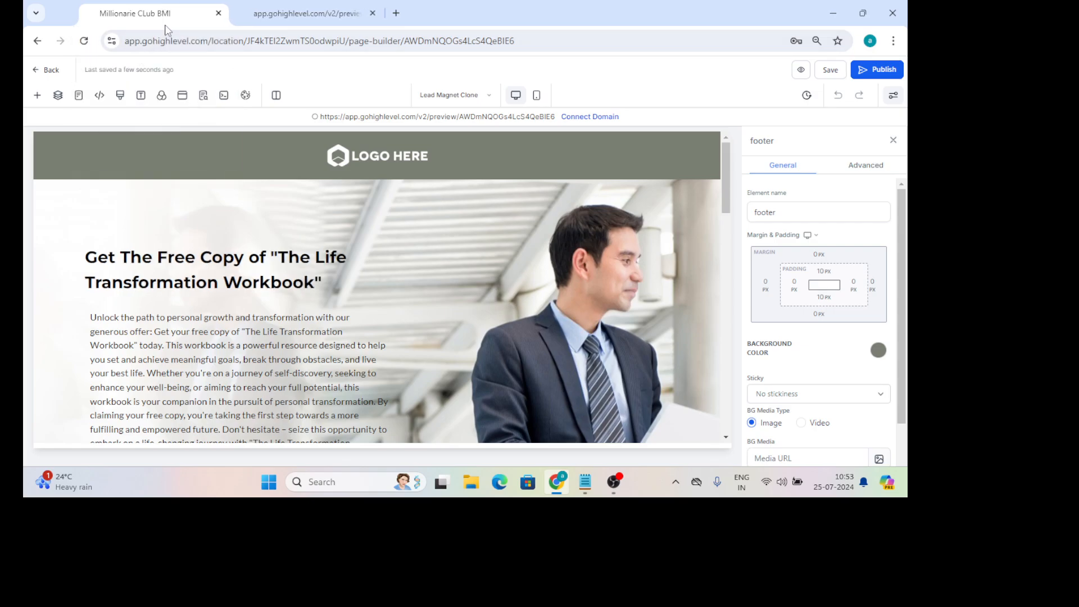
right_click(159, 19)
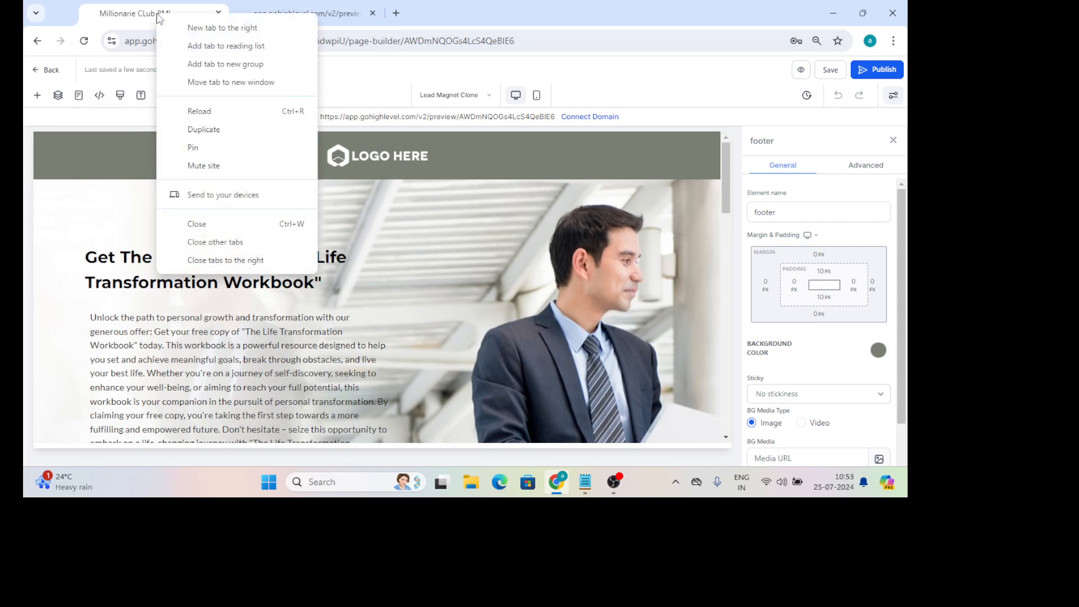
left_click(203, 129)
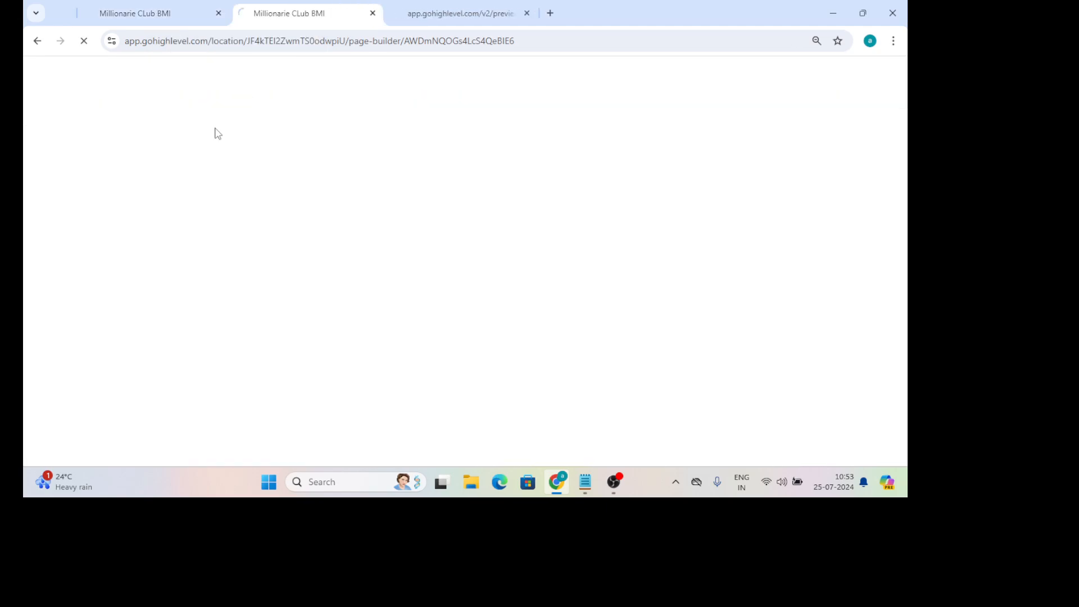
right_click(167, 12)
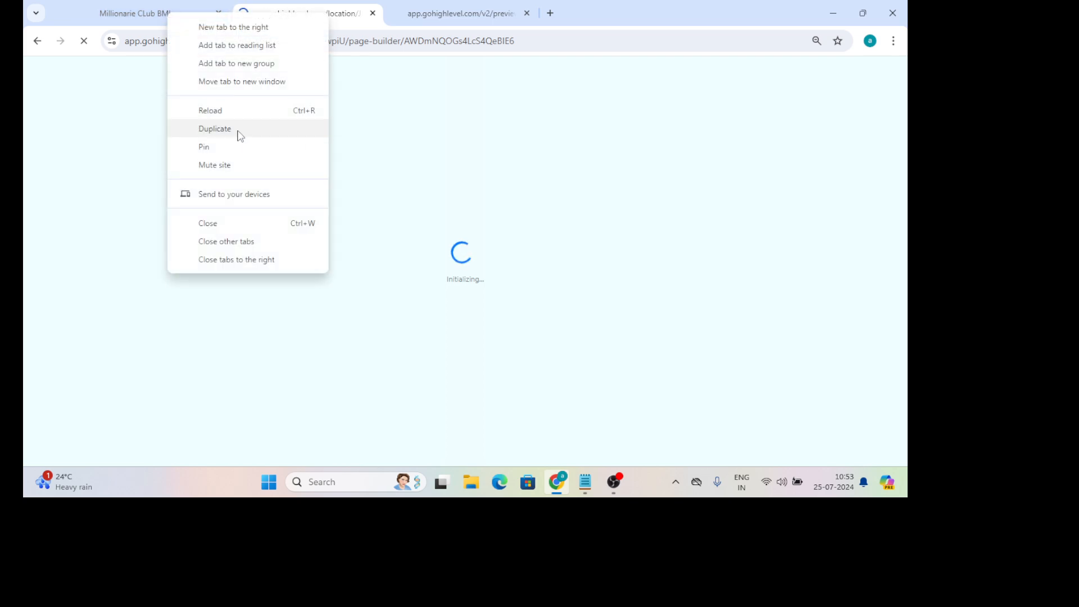
left_click(349, 9)
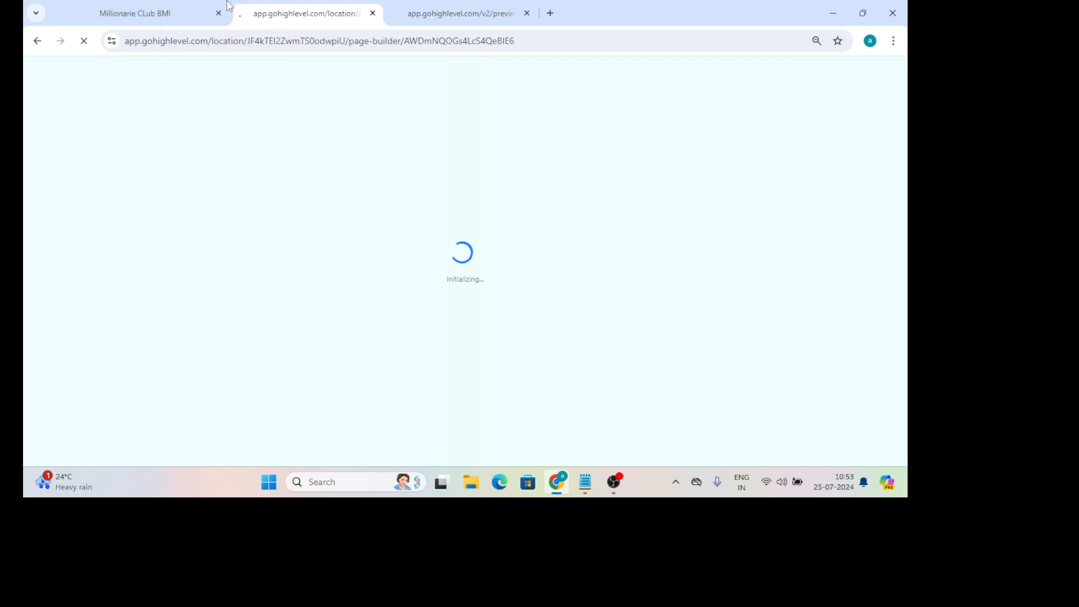
left_click(123, 10)
left_click(238, 14)
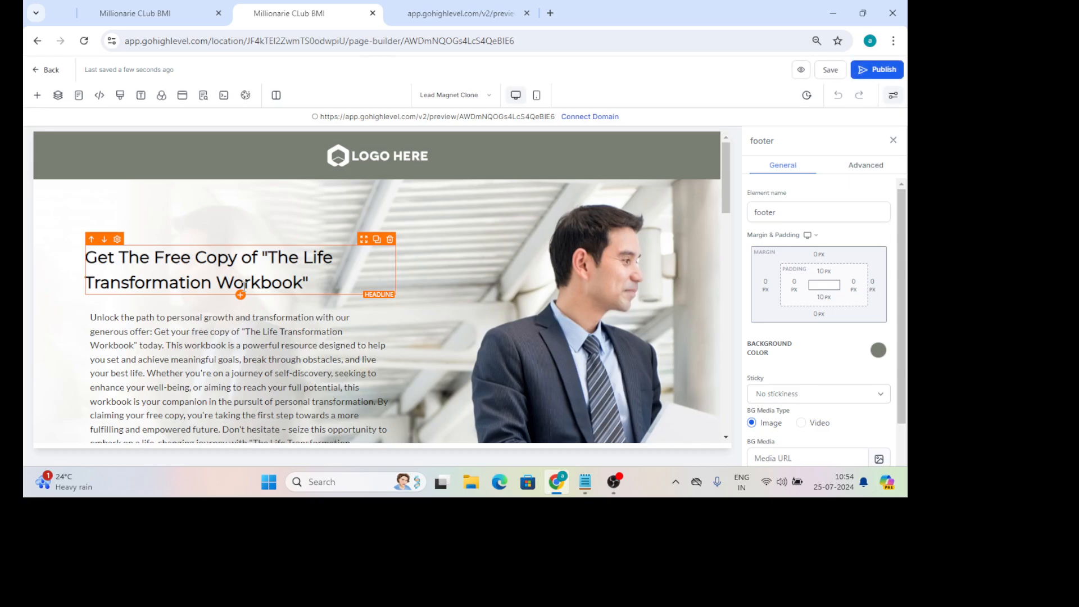
Replace the hero headline "Get The Free Copy of..." with a welcome line naming the website's owner
triple_click(211, 259)
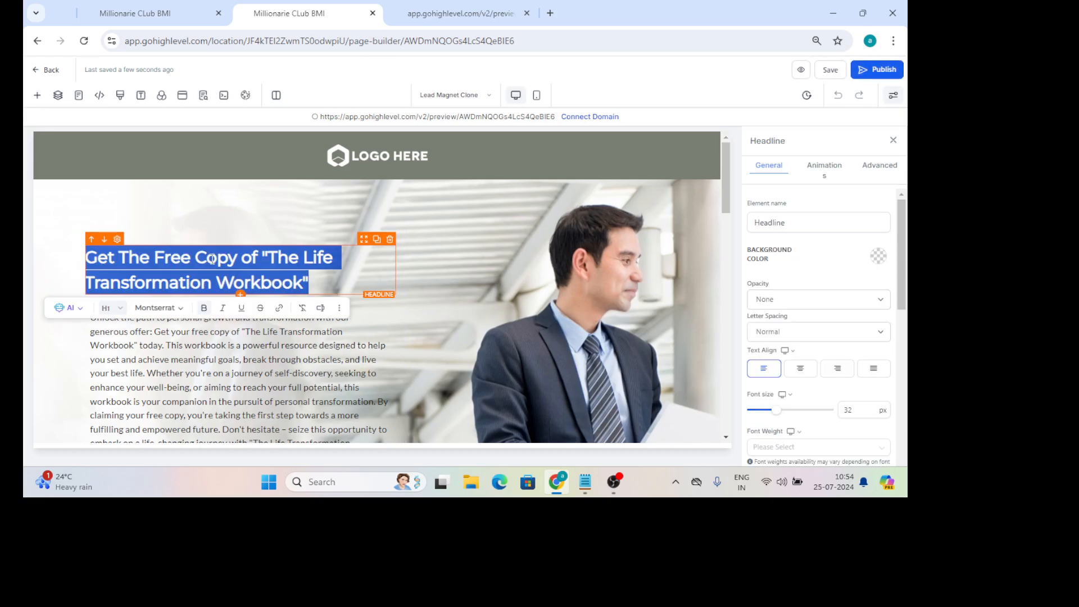
type("Welc")
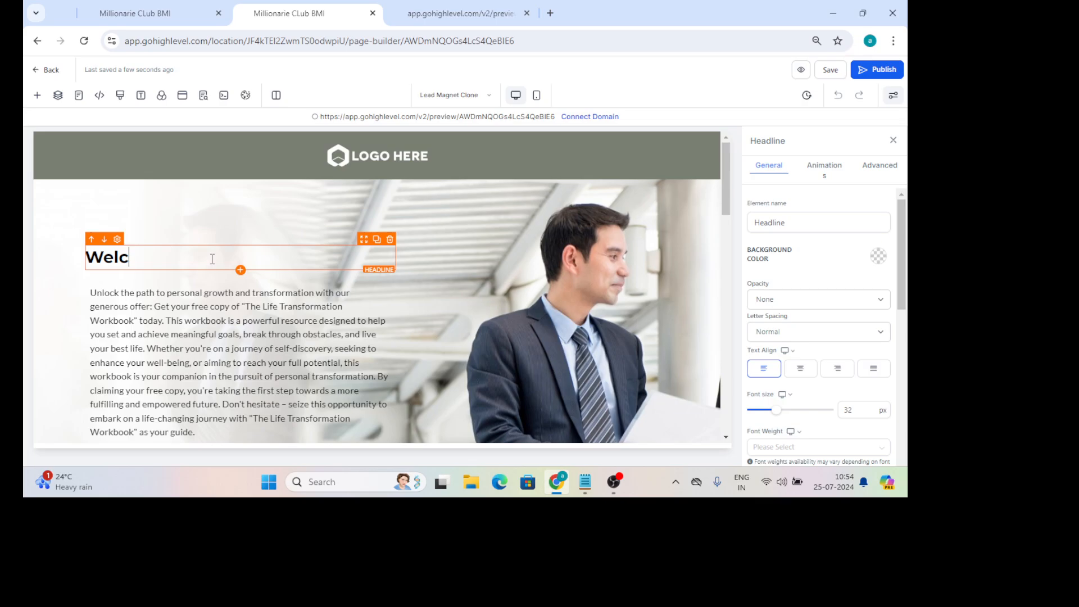
type("ome tp P")
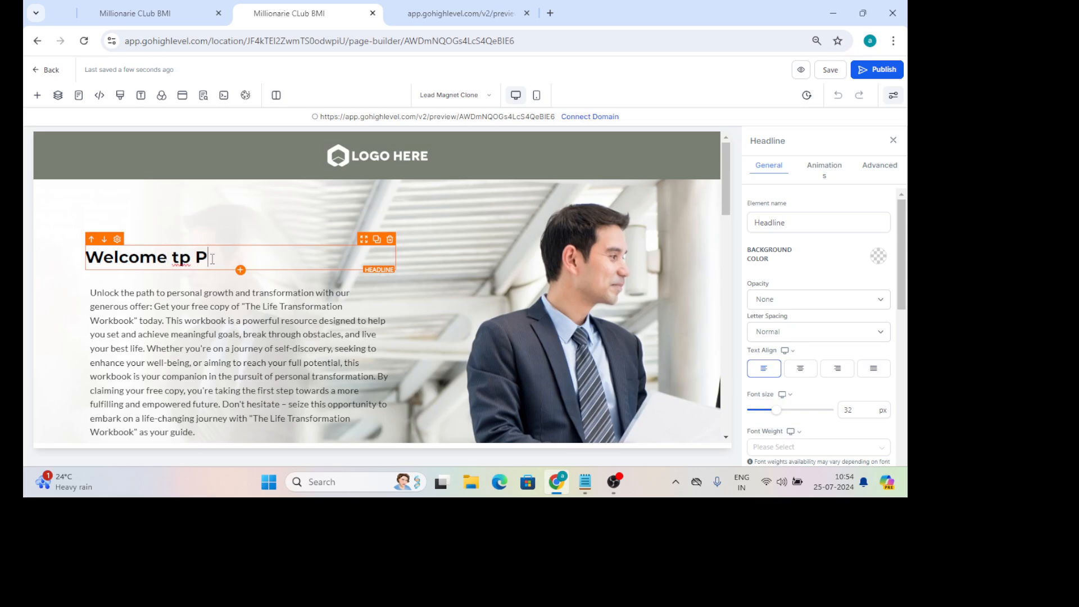
type("ratibha website")
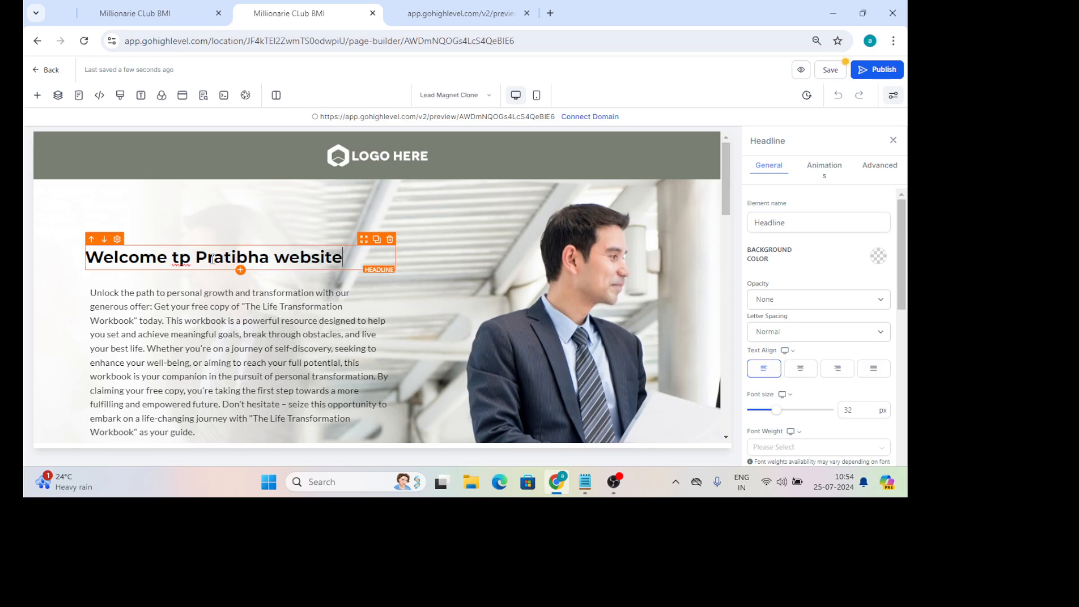
Insert a Wide section directly above "Start Your Journey" and place a 2 Column row in it
left_click_drag(726, 198, 709, 466)
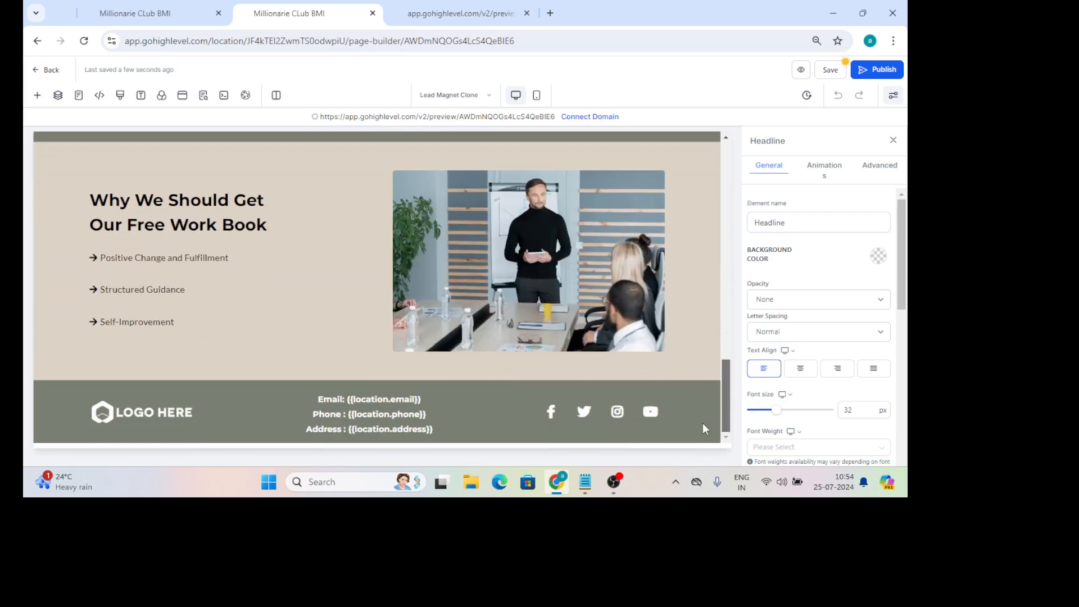
scroll(700, 394, "up", 5)
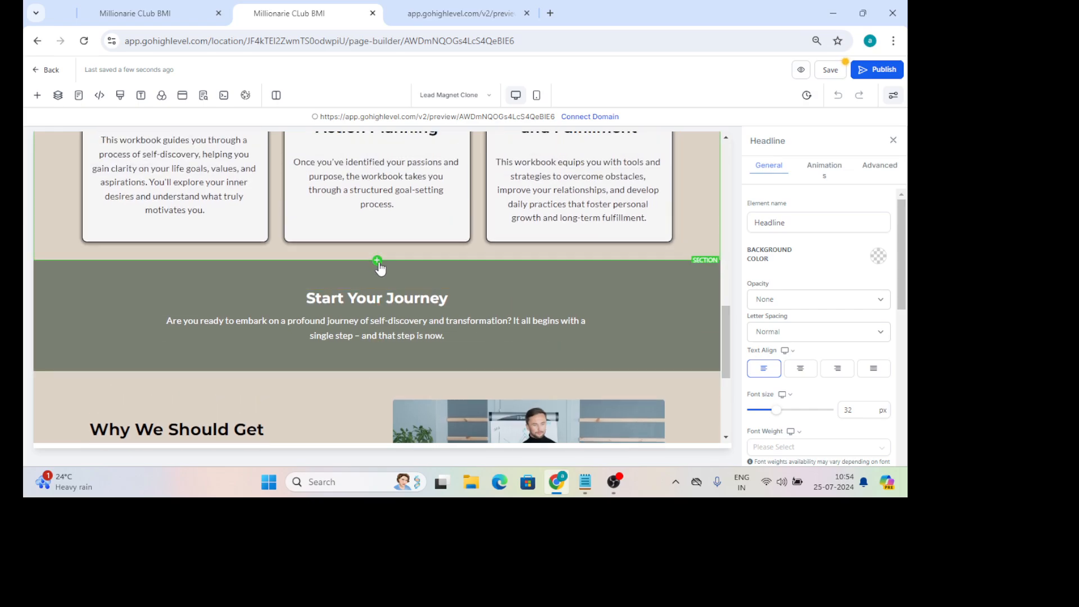
left_click(377, 260)
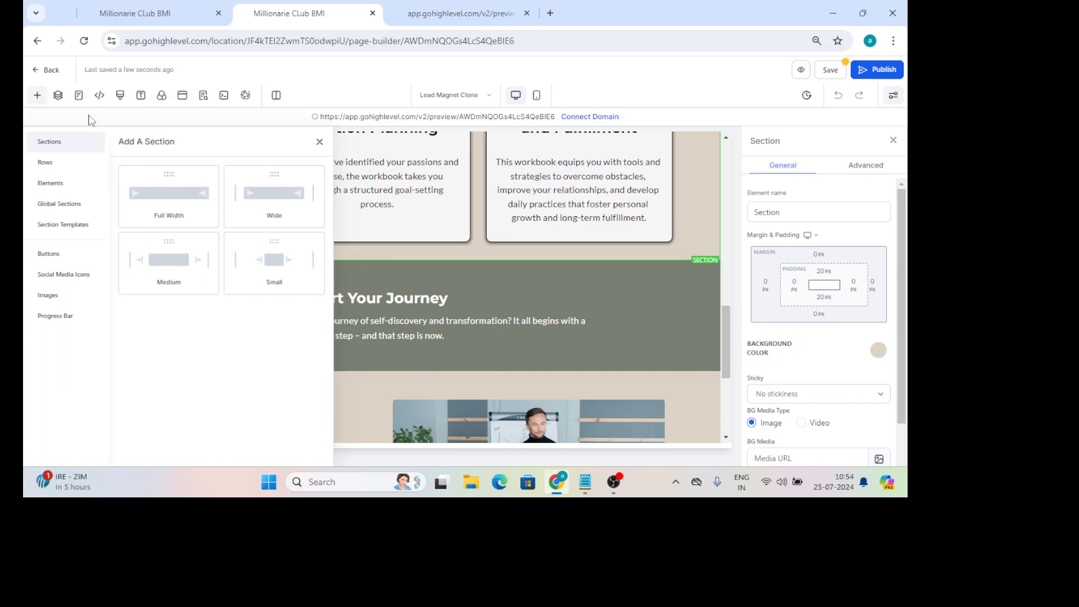
left_click_drag(261, 194, 403, 304)
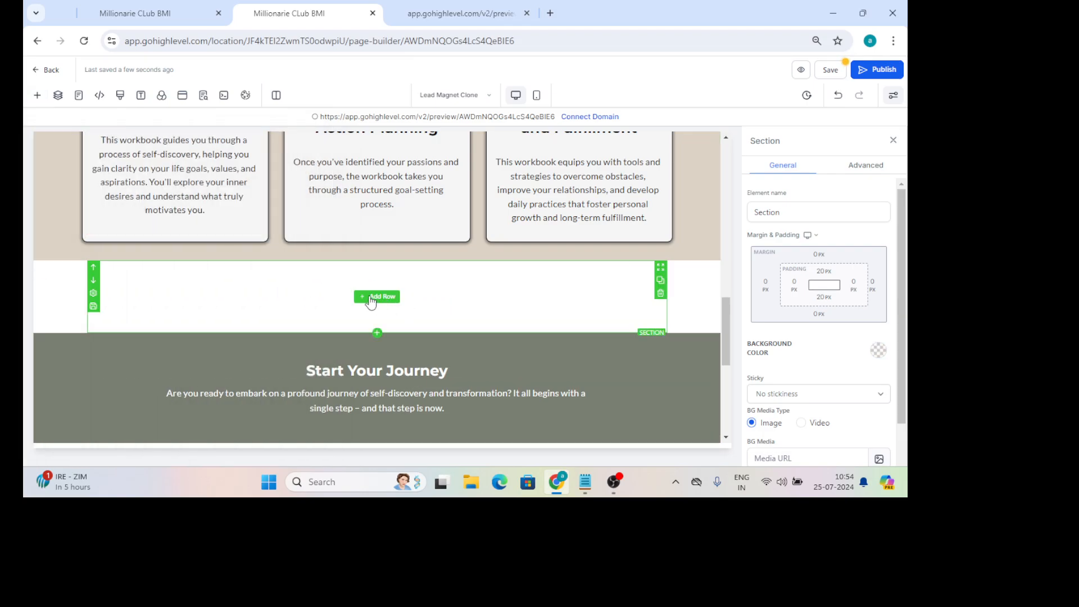
left_click(374, 297)
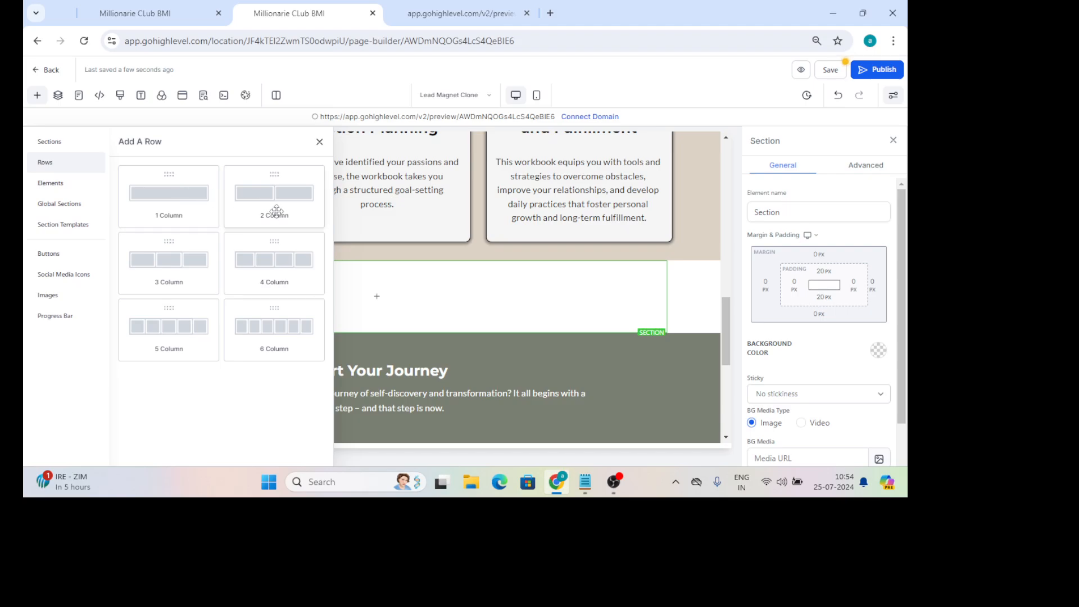
left_click_drag(276, 212, 372, 346)
Add a Bullet list element to the row's first column and append the items "dfdf", "dfdf" and "df"
mouse_move(277, 328)
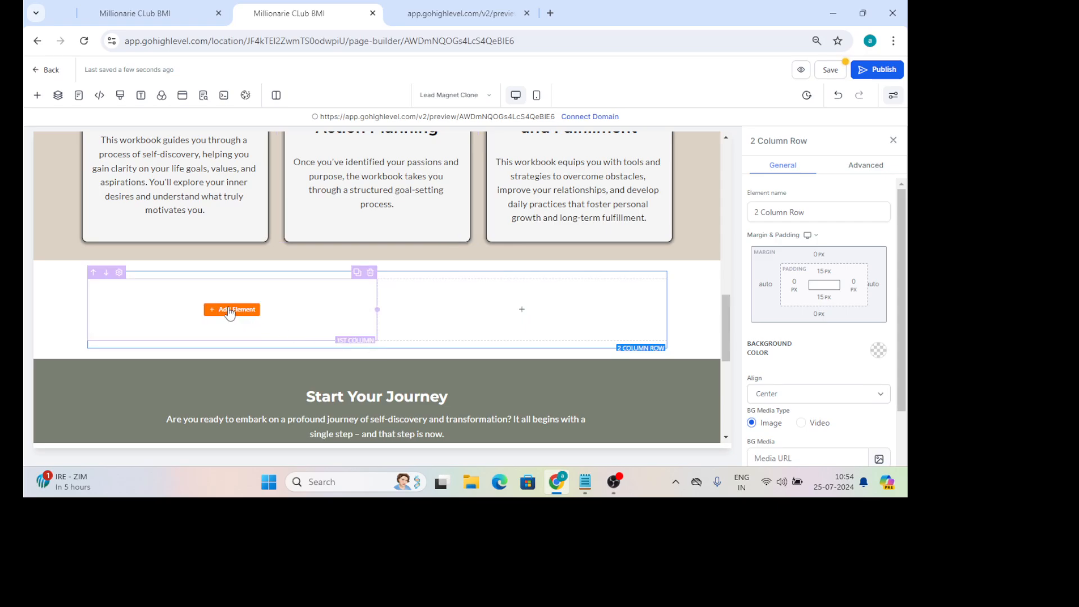
left_click(229, 310)
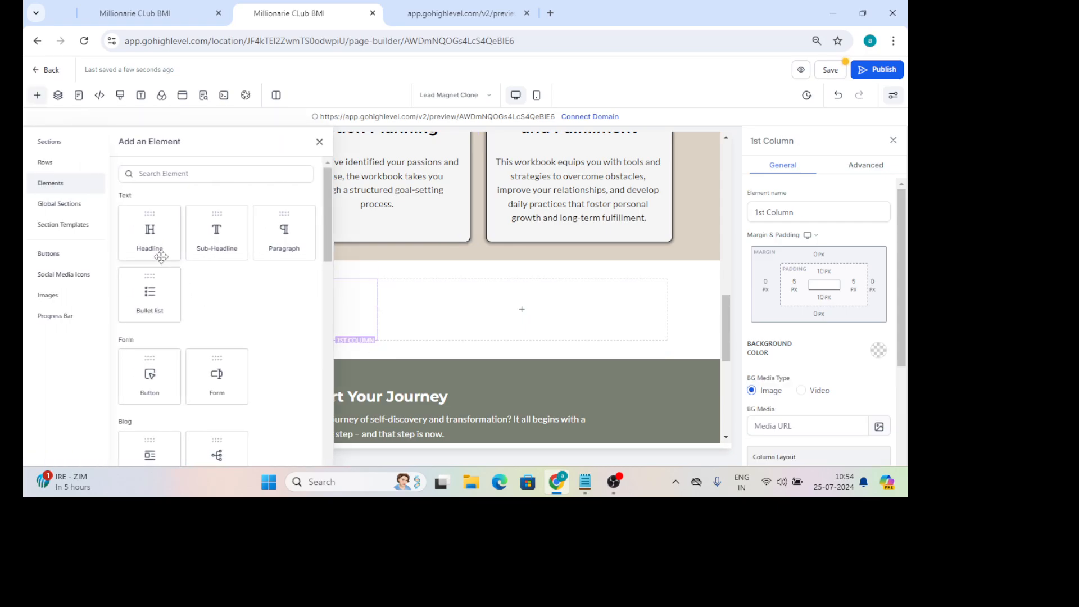
left_click_drag(155, 290, 312, 323)
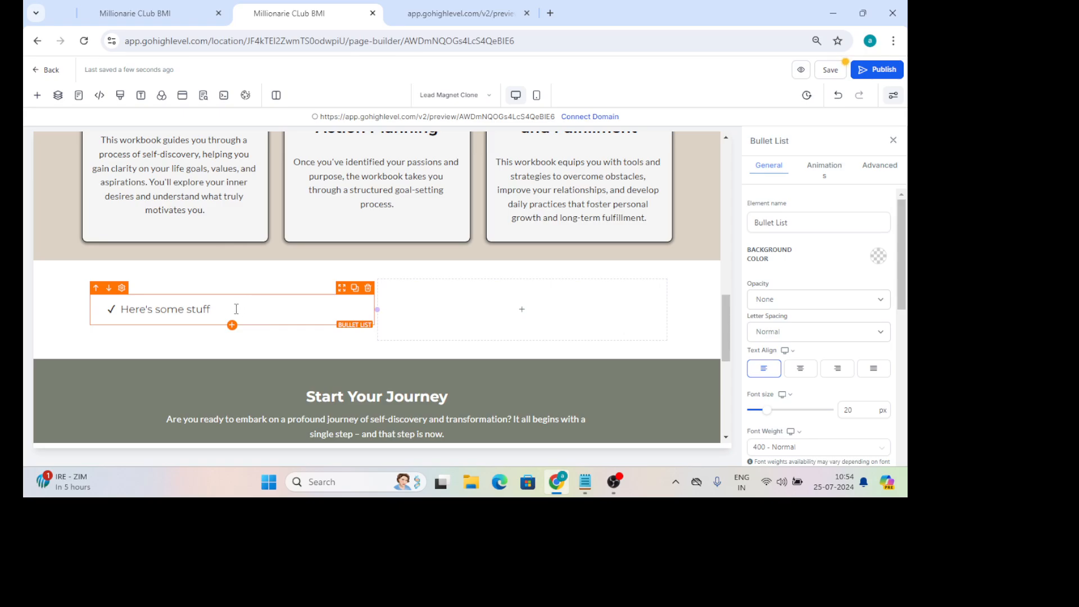
key("Return")
type("dfdf")
key("Return")
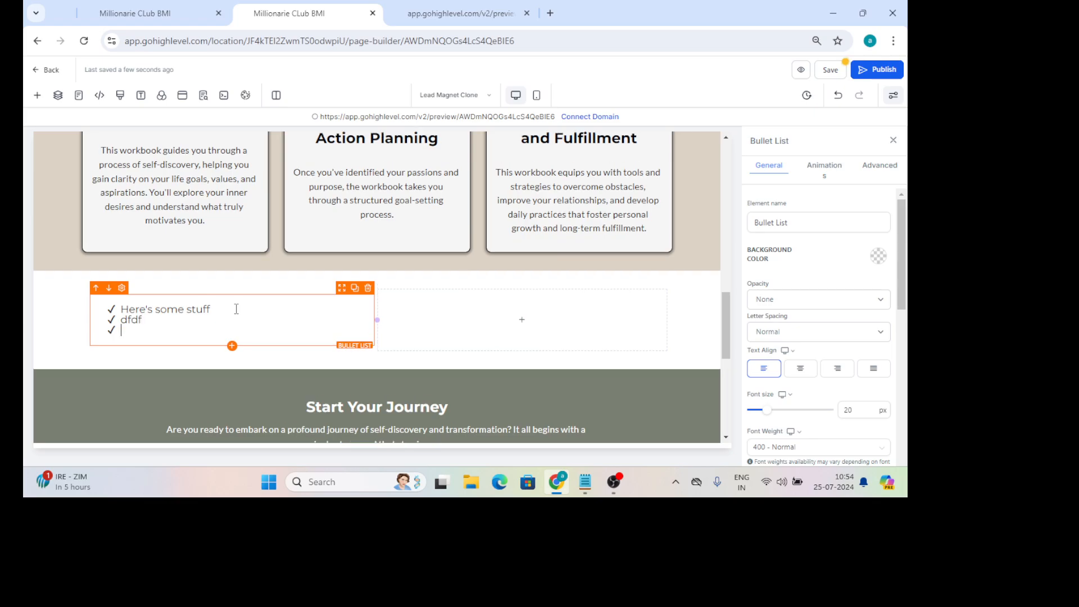
type("dfdf")
key("Return")
type("df")
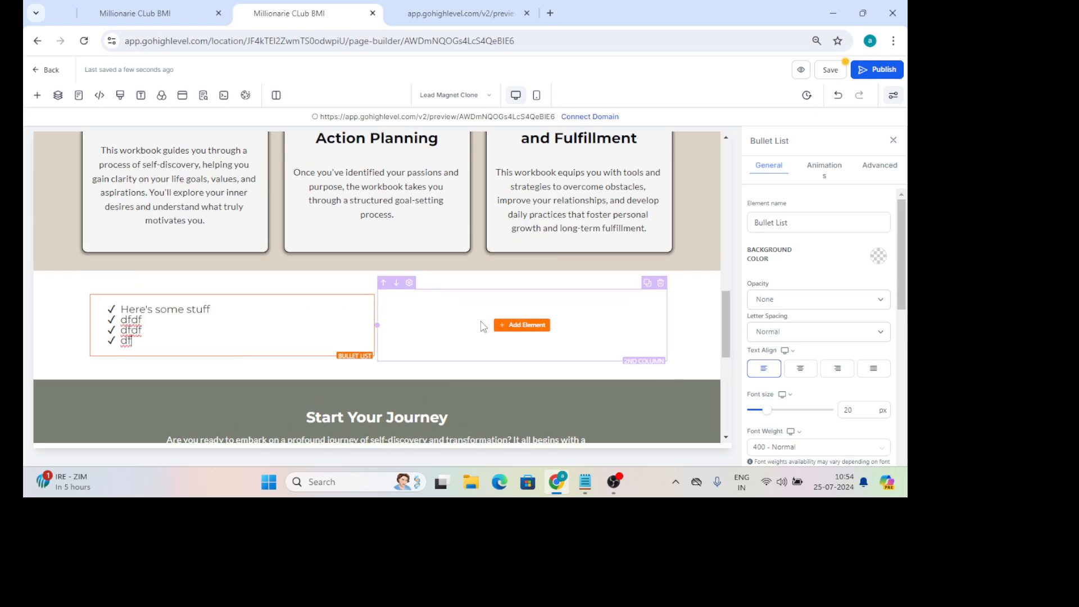
Add a Button element from the Form group to the row's second column
left_click(511, 326)
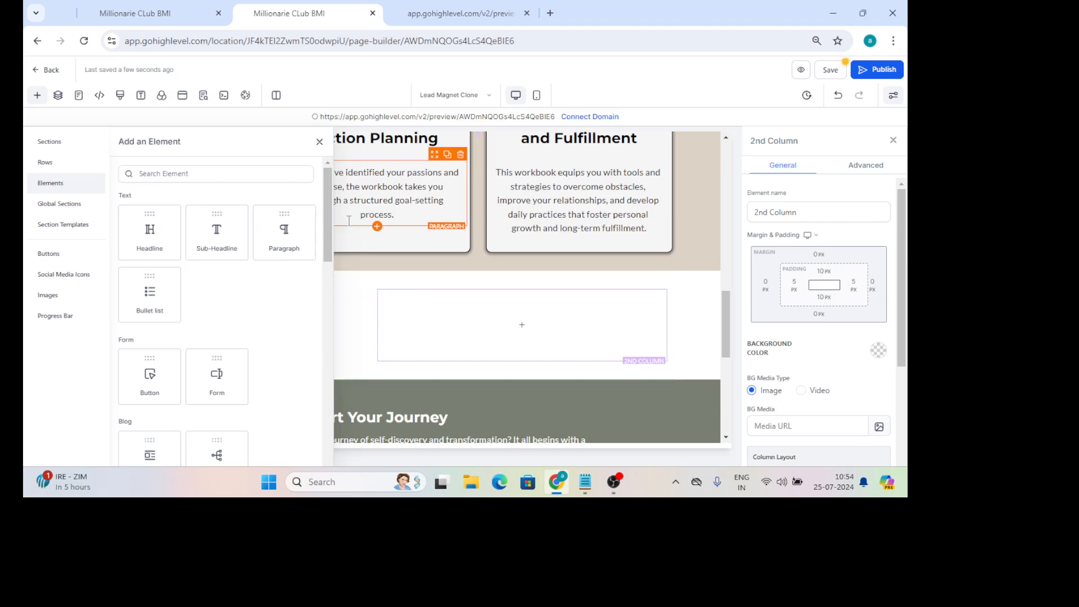
left_click_drag(324, 217, 327, 257)
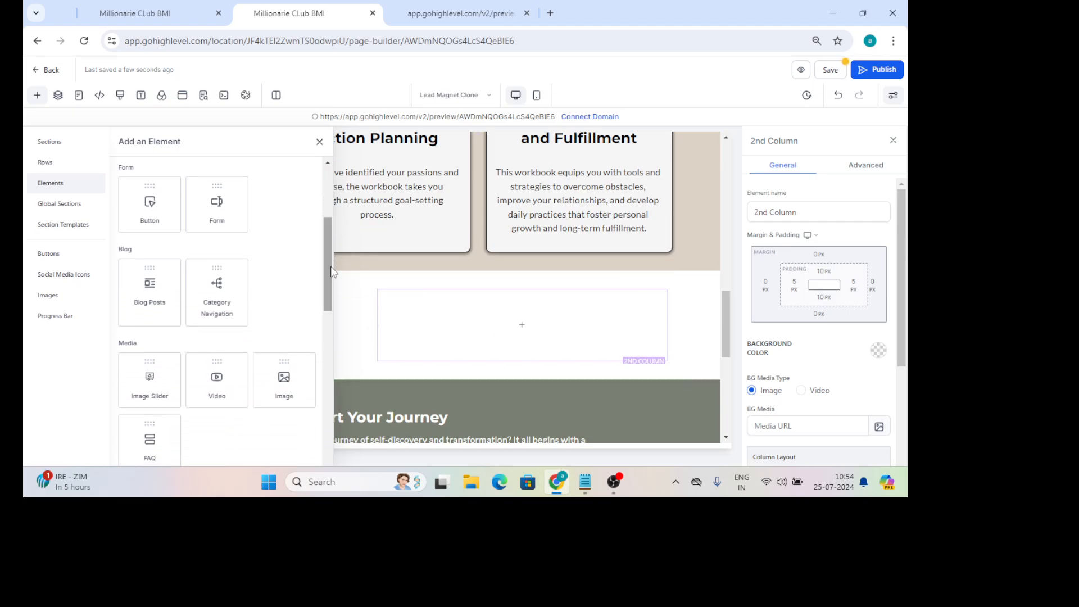
left_click(163, 202)
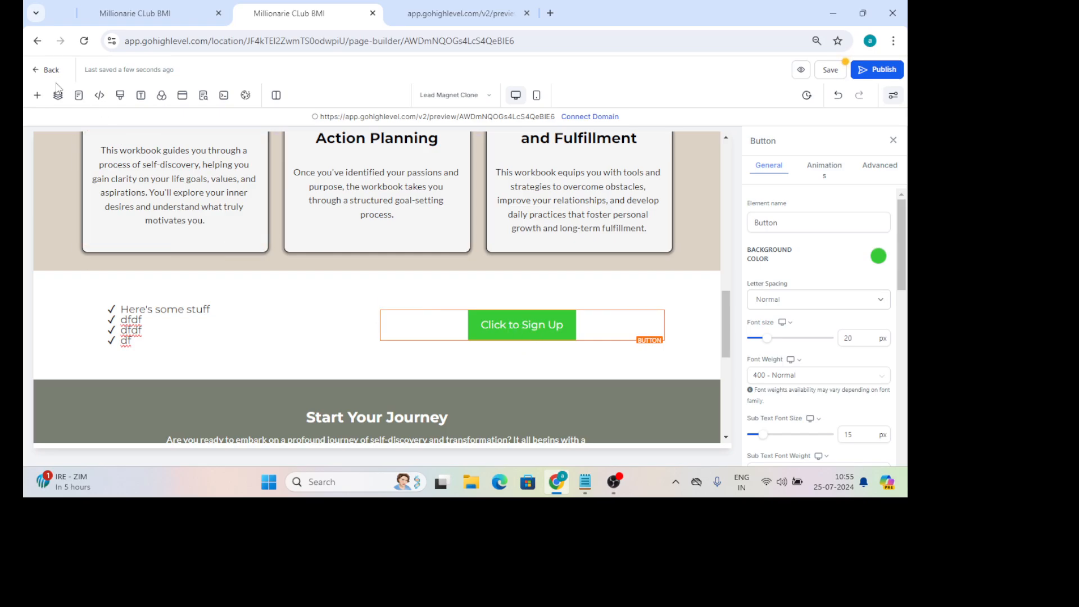
Place an Image element above the "Click to Sign Up" button and fill it with 1.webp from Media Storage
left_click(38, 97)
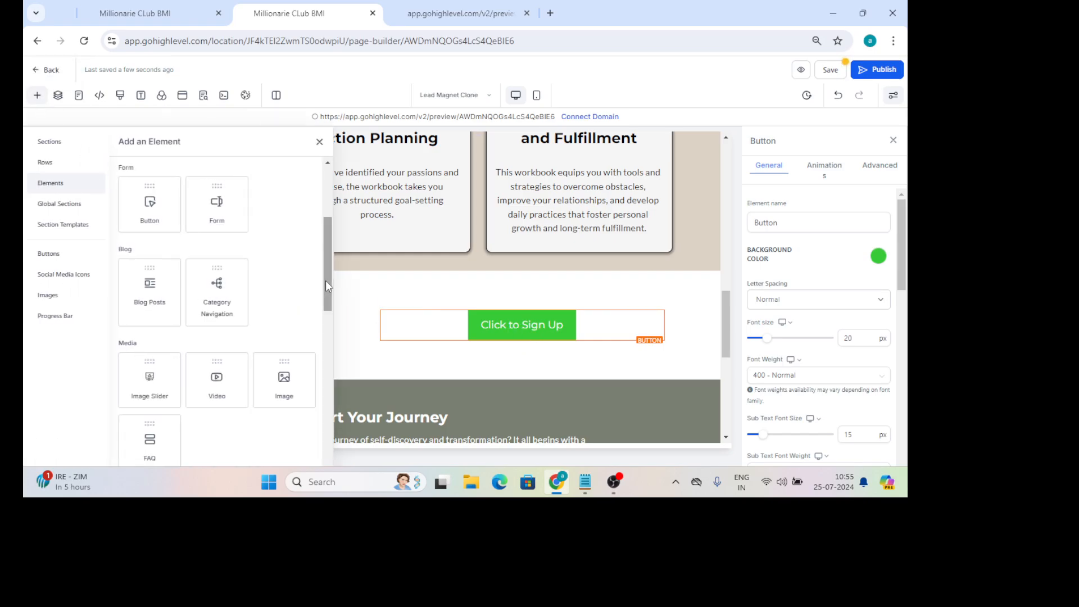
left_click_drag(325, 281, 327, 325)
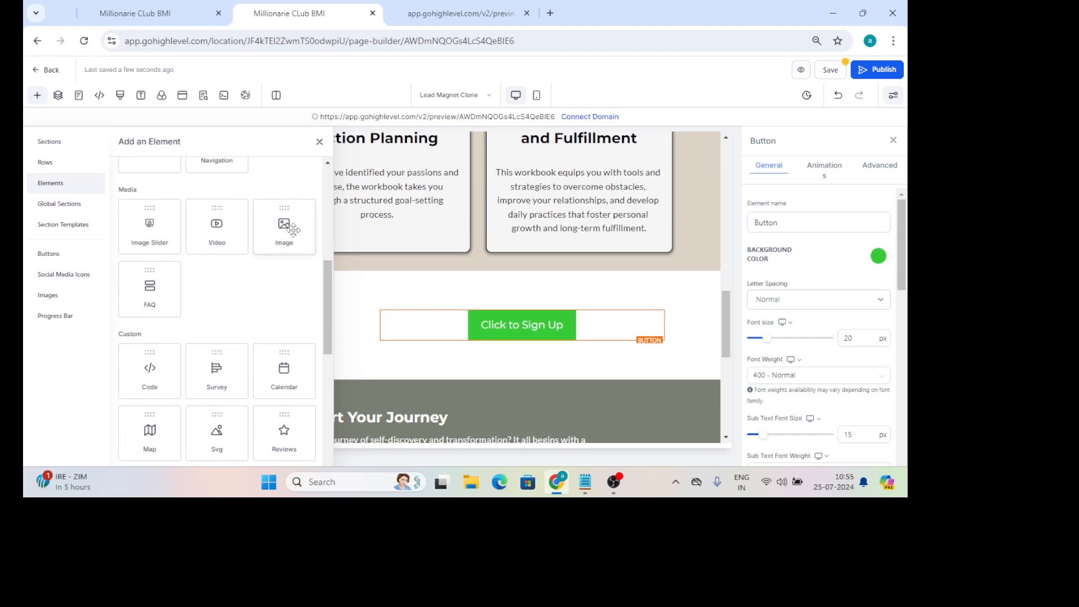
left_click_drag(287, 226, 498, 329)
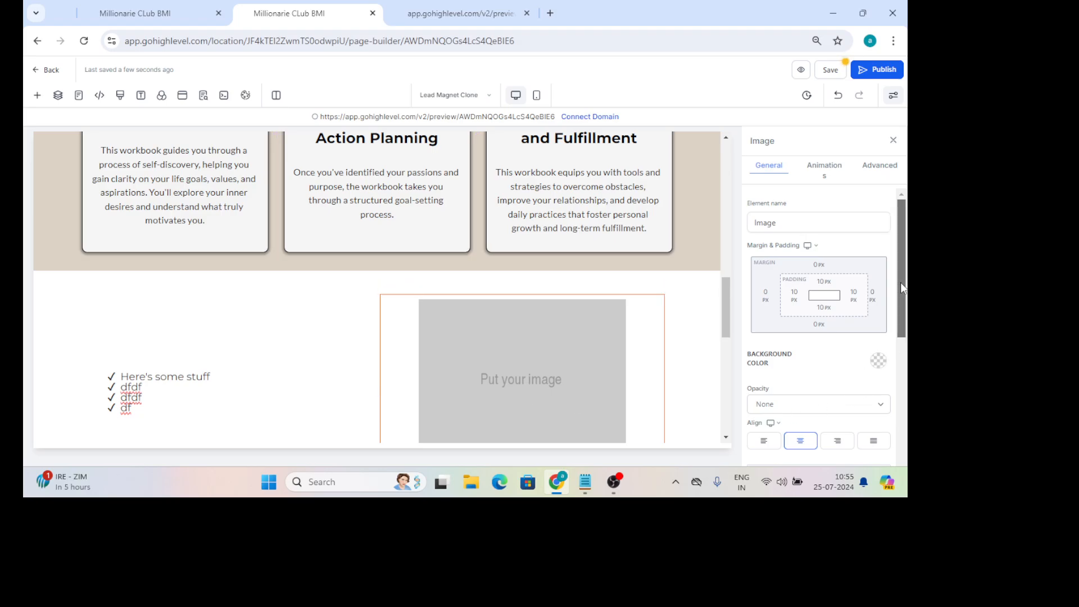
left_click_drag(902, 287, 901, 342)
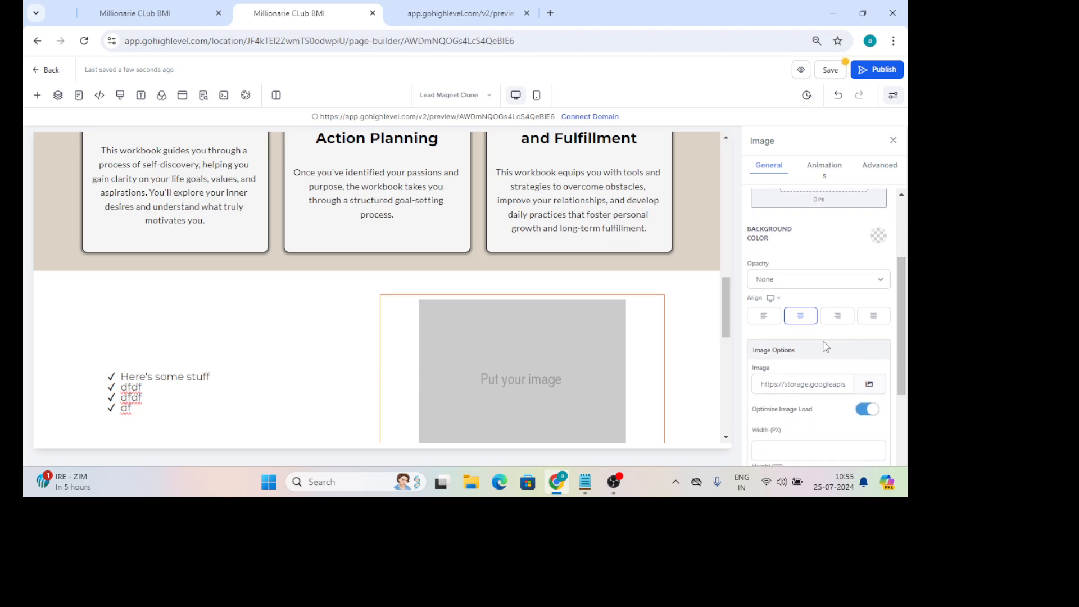
left_click(868, 384)
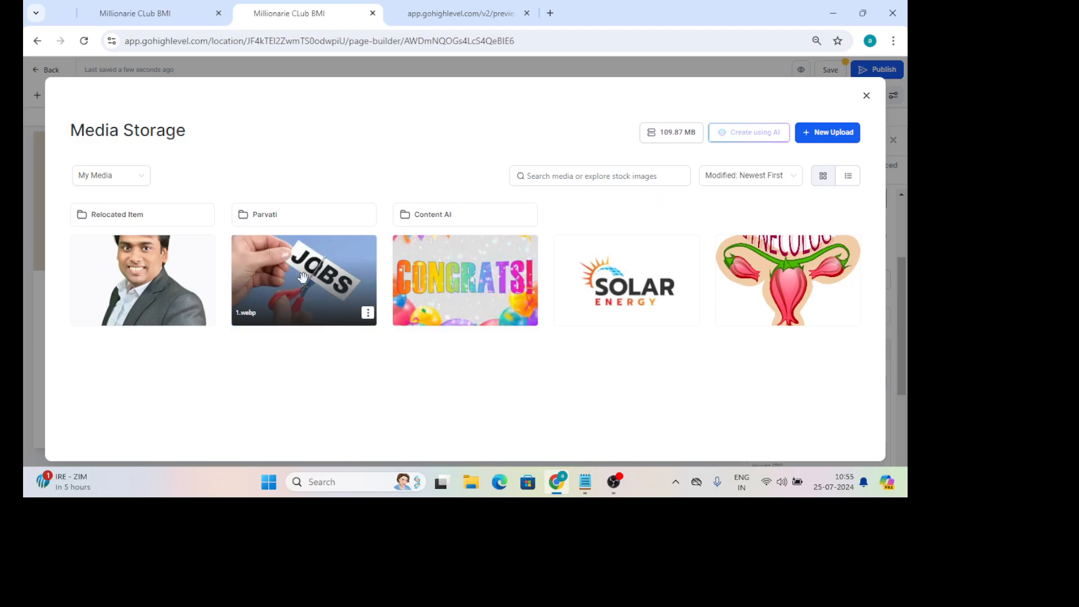
left_click(346, 311)
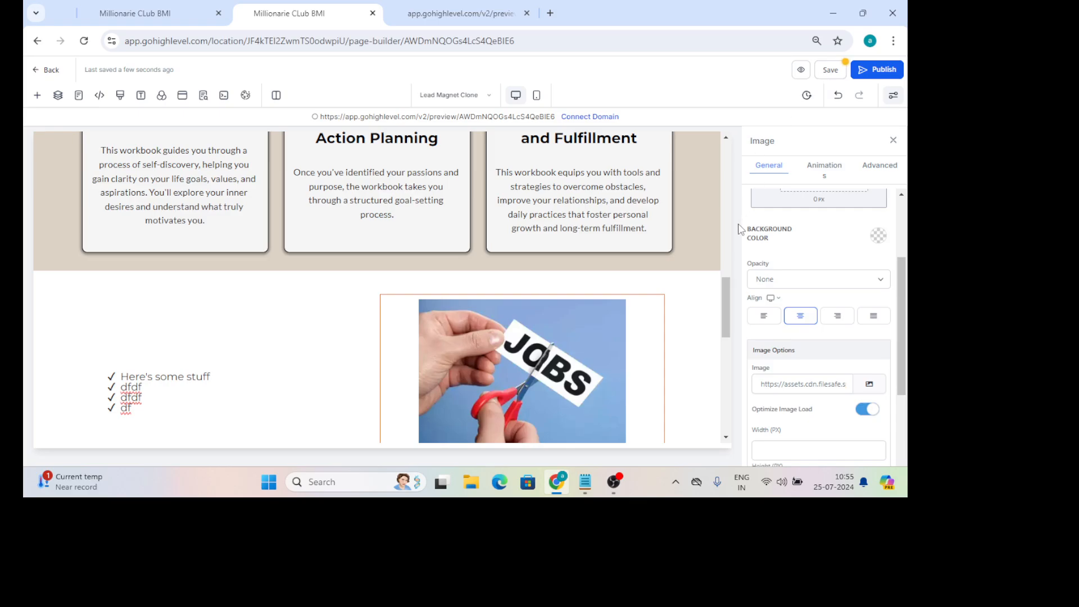
Save the page and preview it, checking the new two-column section above "Start Your Journey"
left_click(830, 76)
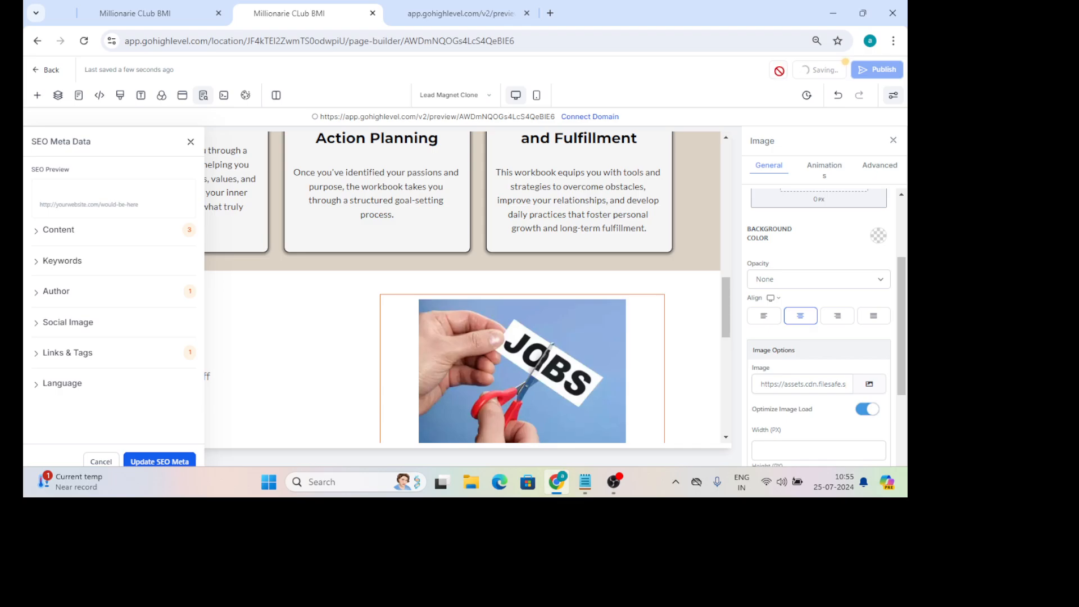
left_click(803, 75)
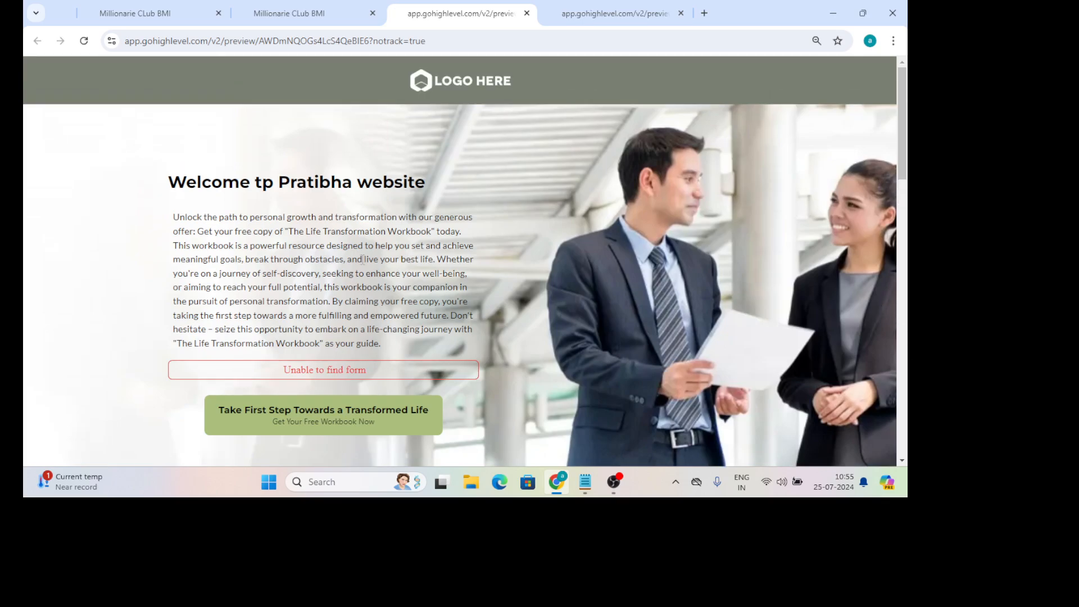
left_click_drag(903, 154, 900, 370)
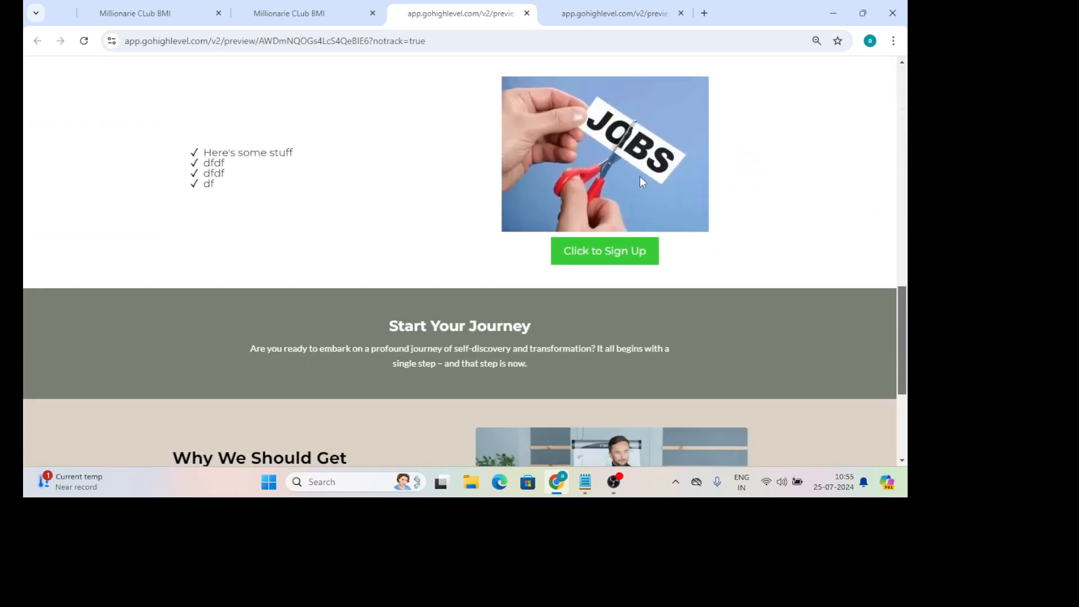
Leave the outdated page builder copy for the Life Coach funnel's steps and dismiss the tax exemption notice
left_click(159, 6)
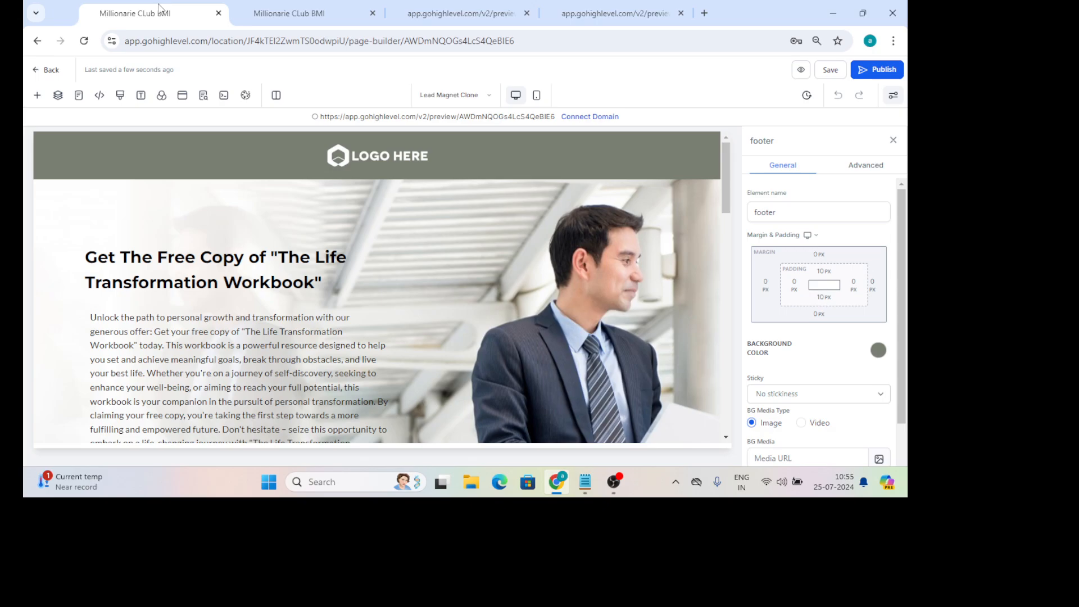
left_click(51, 71)
left_click(288, 12)
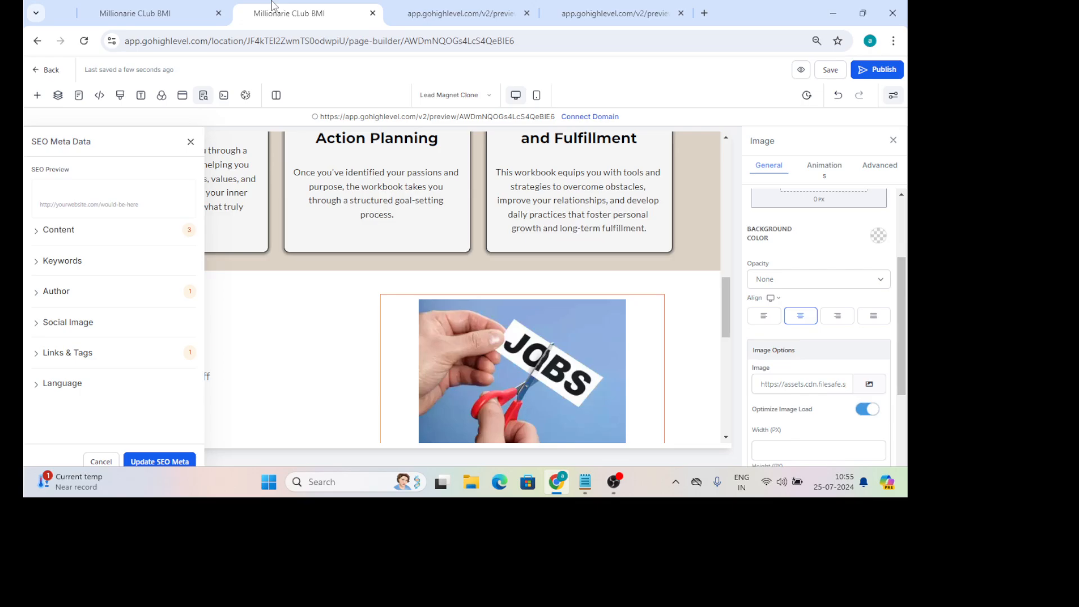
left_click(140, 6)
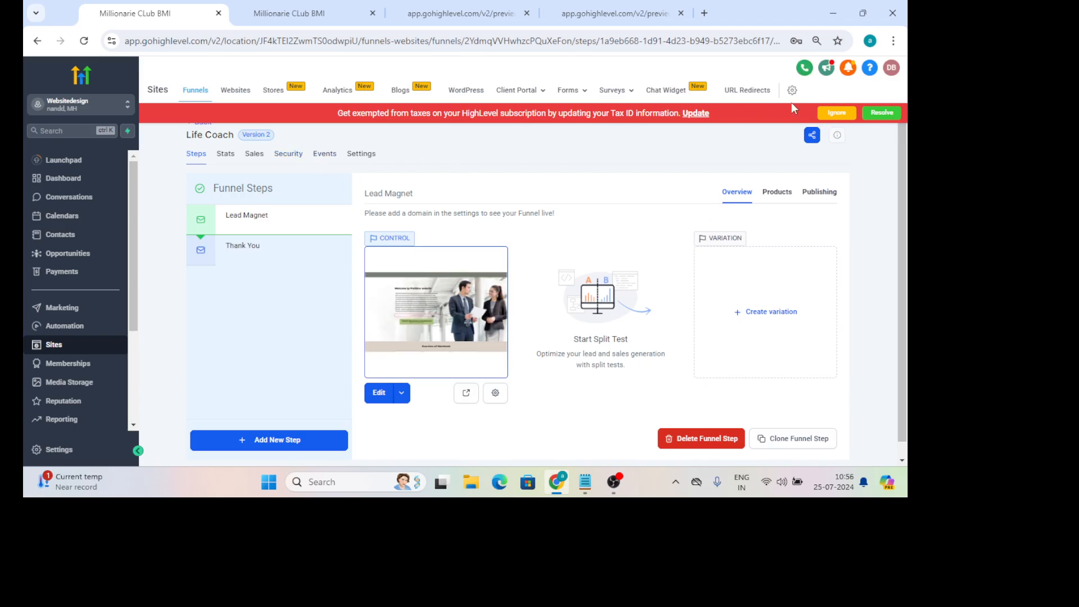
left_click(835, 114)
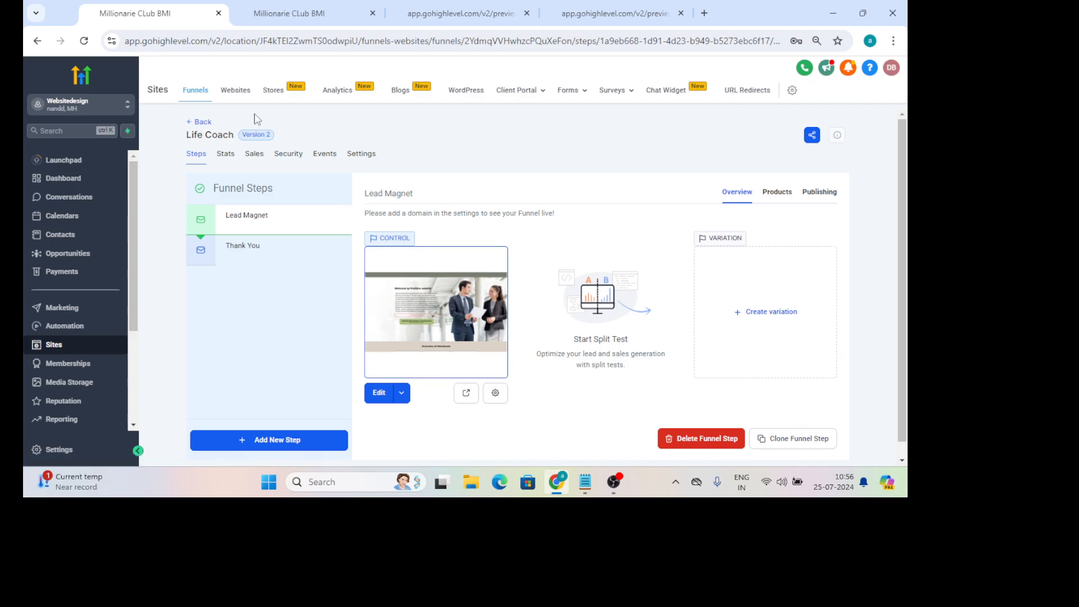
Go to the Funnels list and open the folder named after the website's owner
left_click(240, 91)
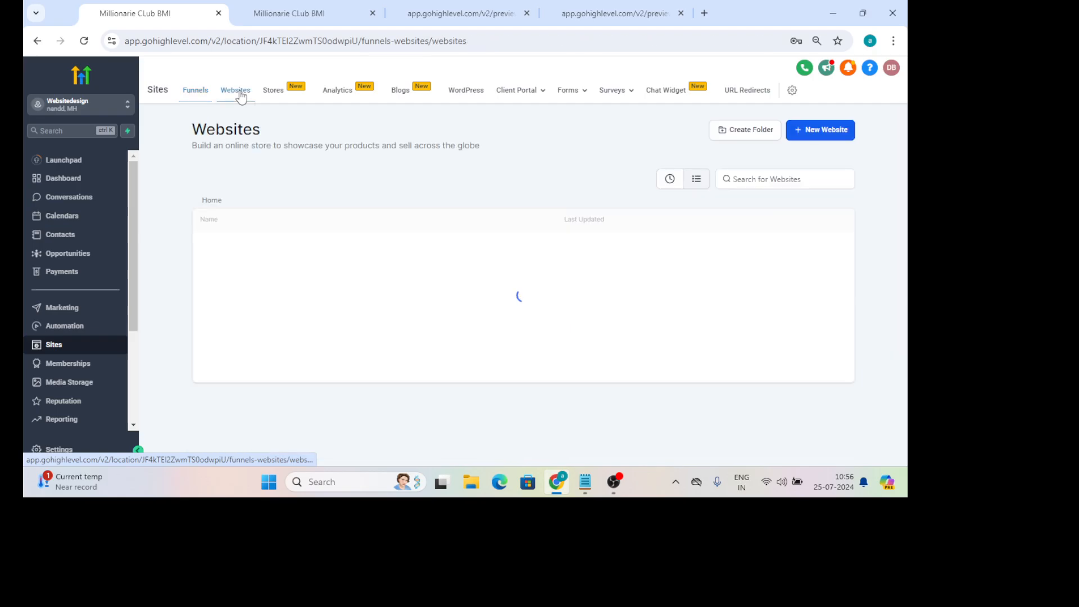
left_click(194, 91)
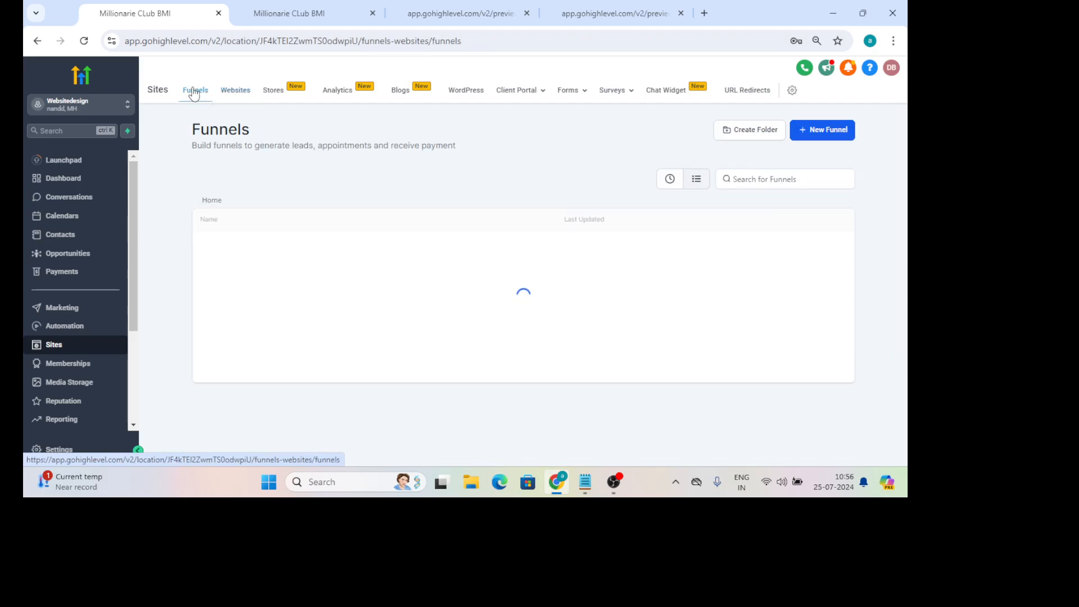
left_click(818, 130)
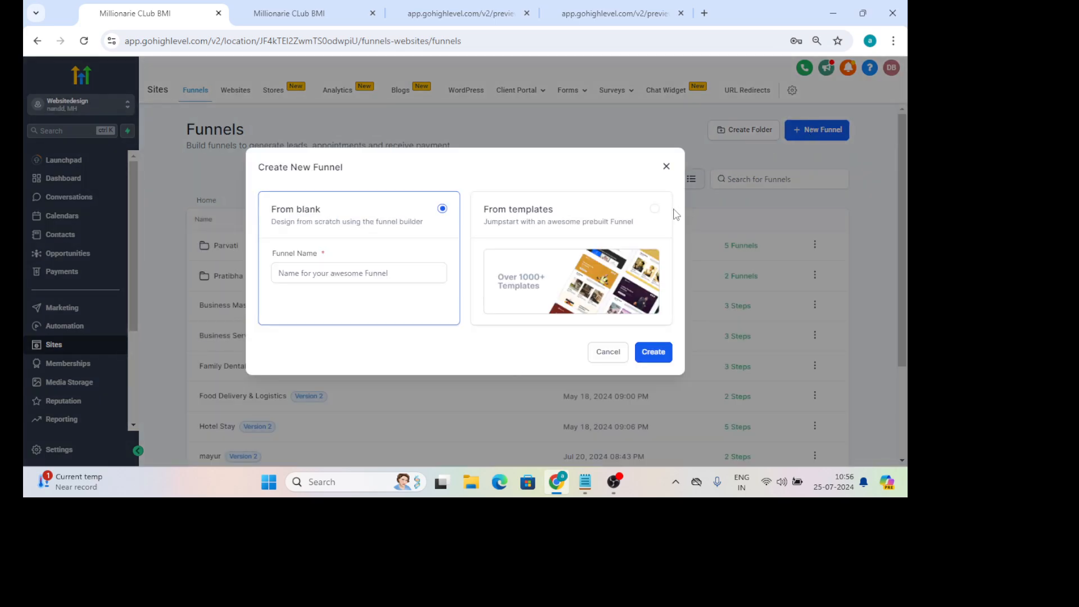
left_click(665, 168)
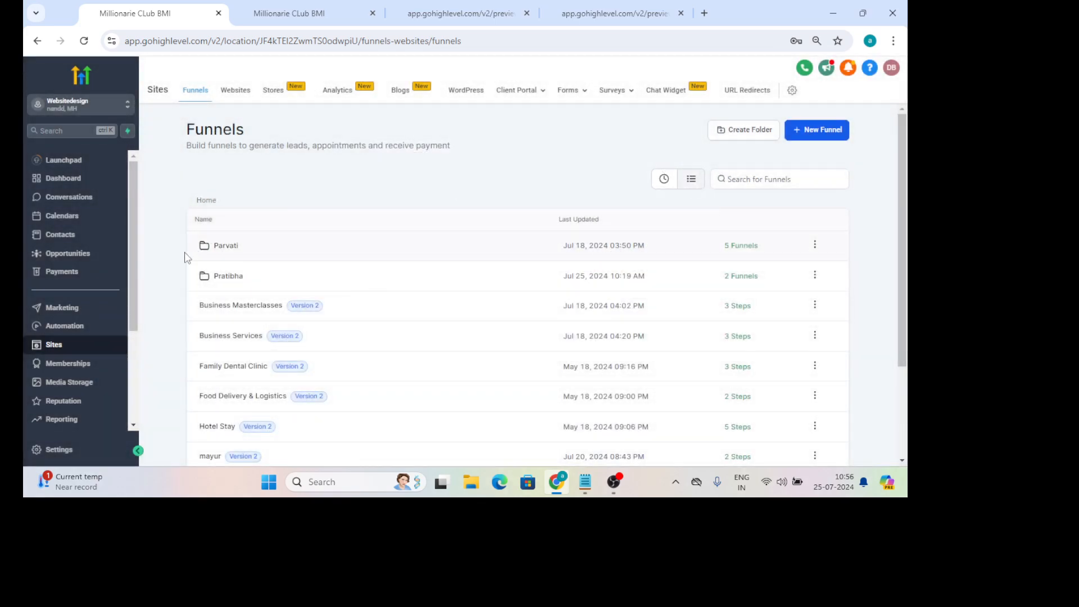
left_click(229, 278)
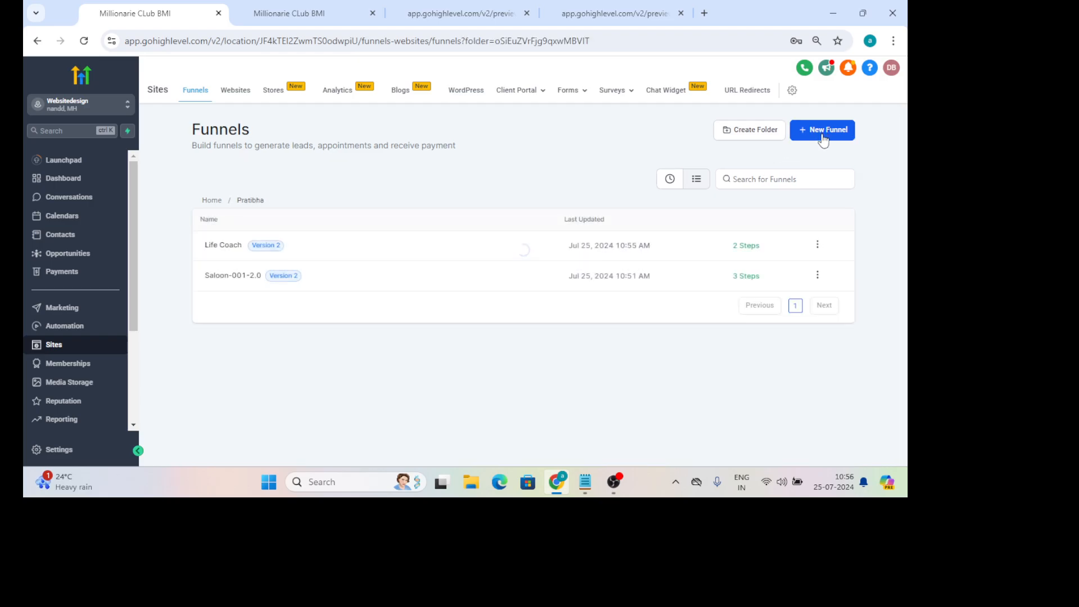
Create a new funnel in this folder from the Automotive template "Car Detailing Upsell"
left_click(823, 135)
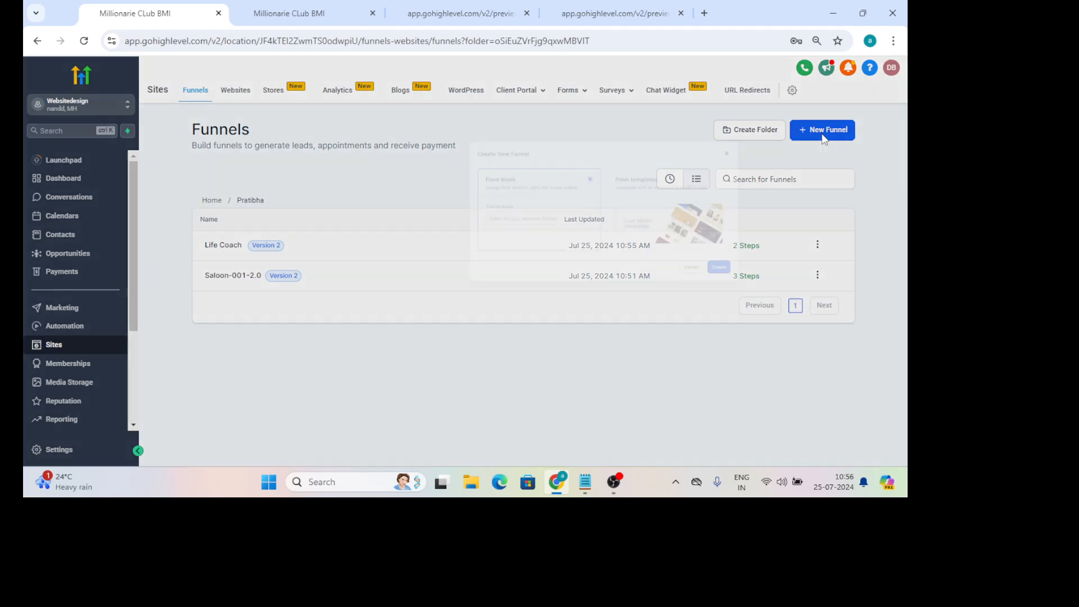
left_click(606, 292)
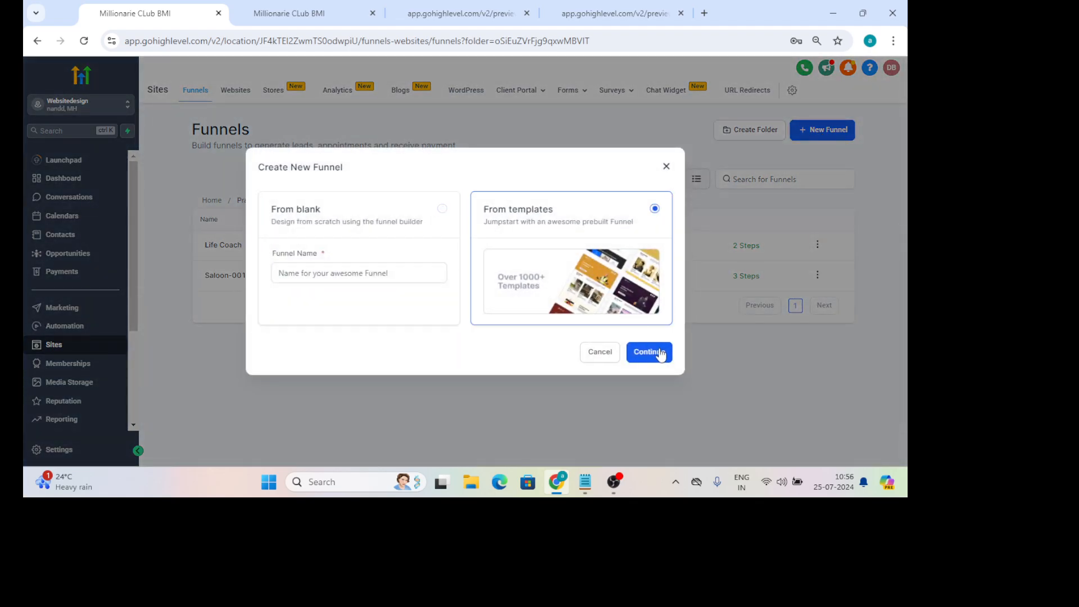
left_click(656, 354)
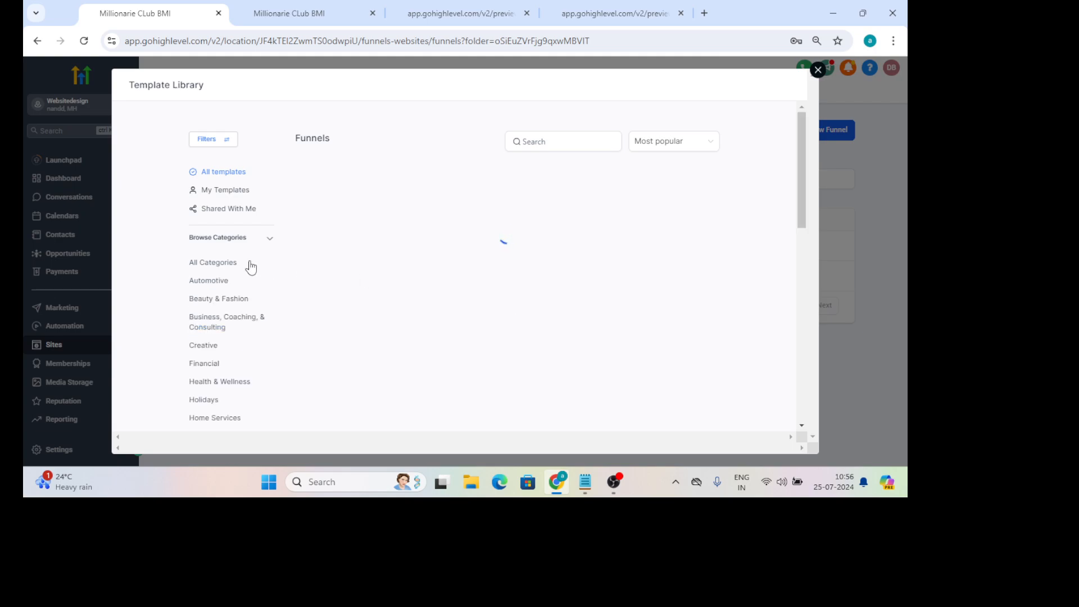
left_click(227, 282)
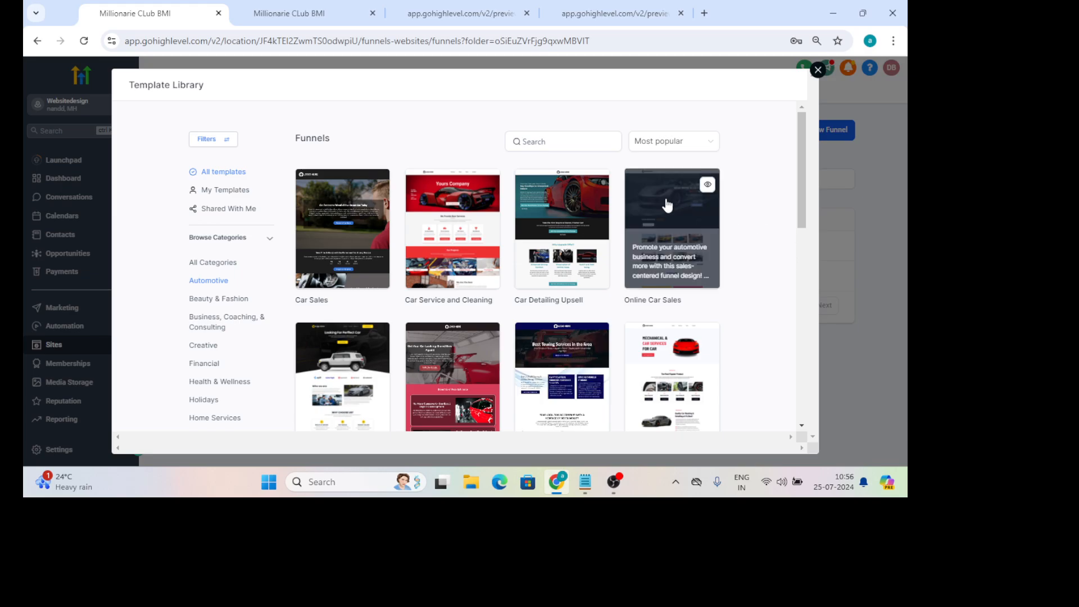
left_click(597, 187)
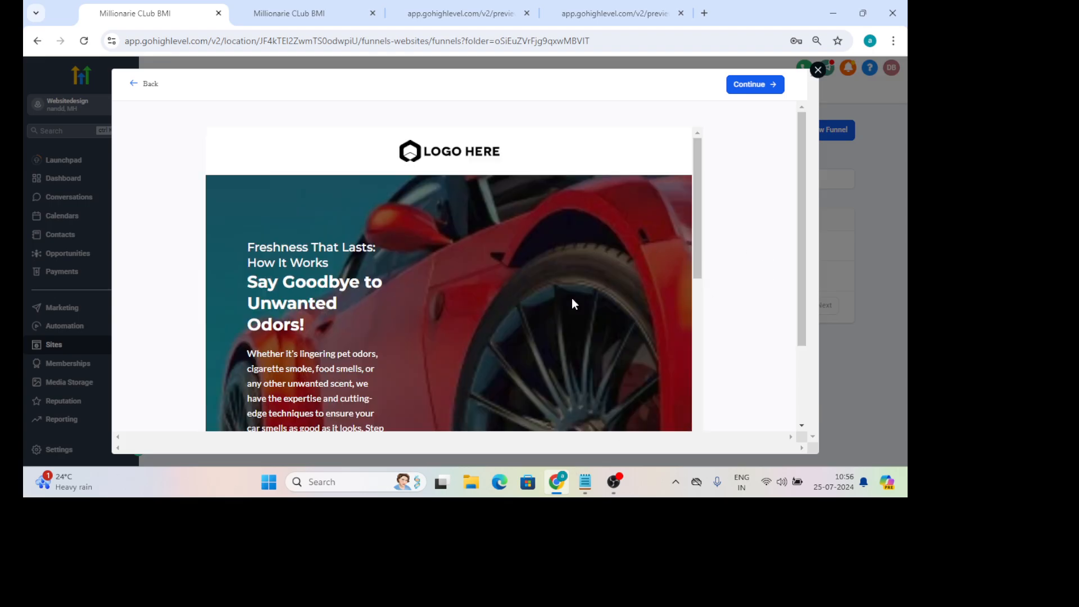
left_click(741, 85)
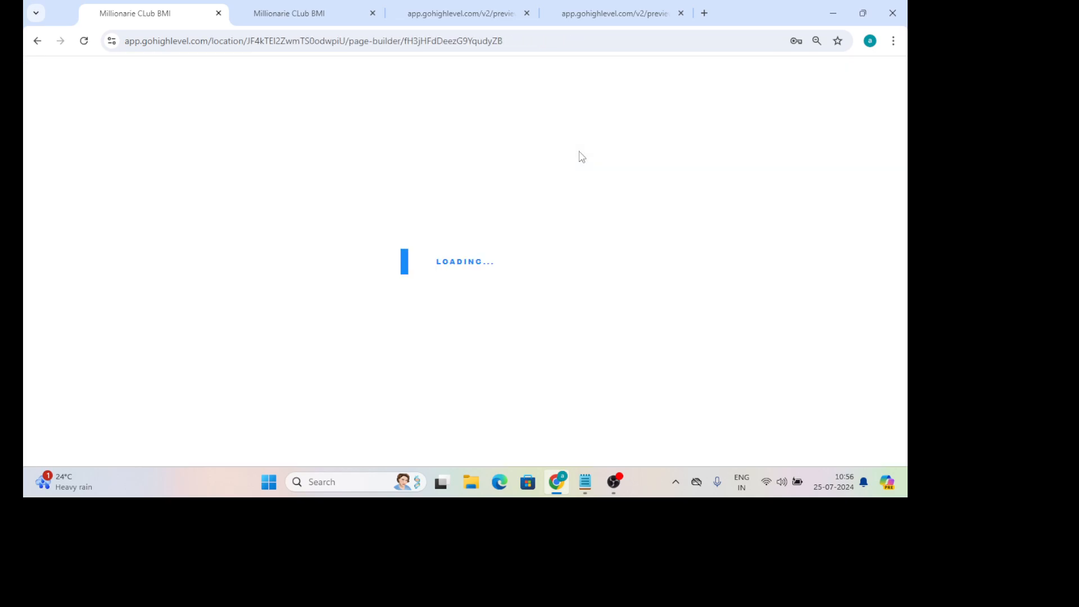
Duplicate the browser tab of the new car detailing funnel's page builder and return to the original tab
right_click(166, 19)
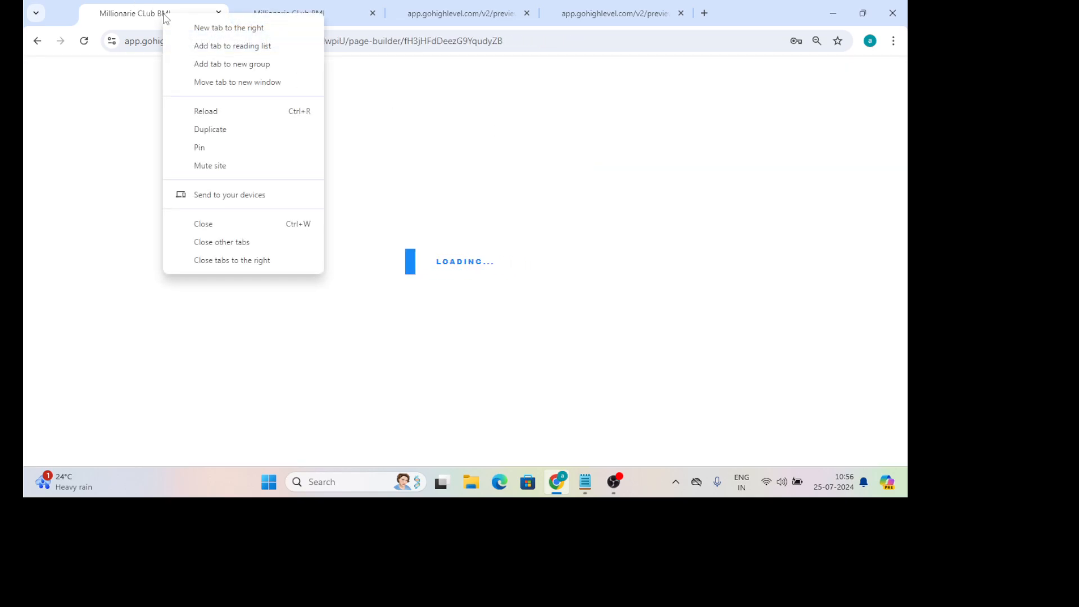
left_click(210, 129)
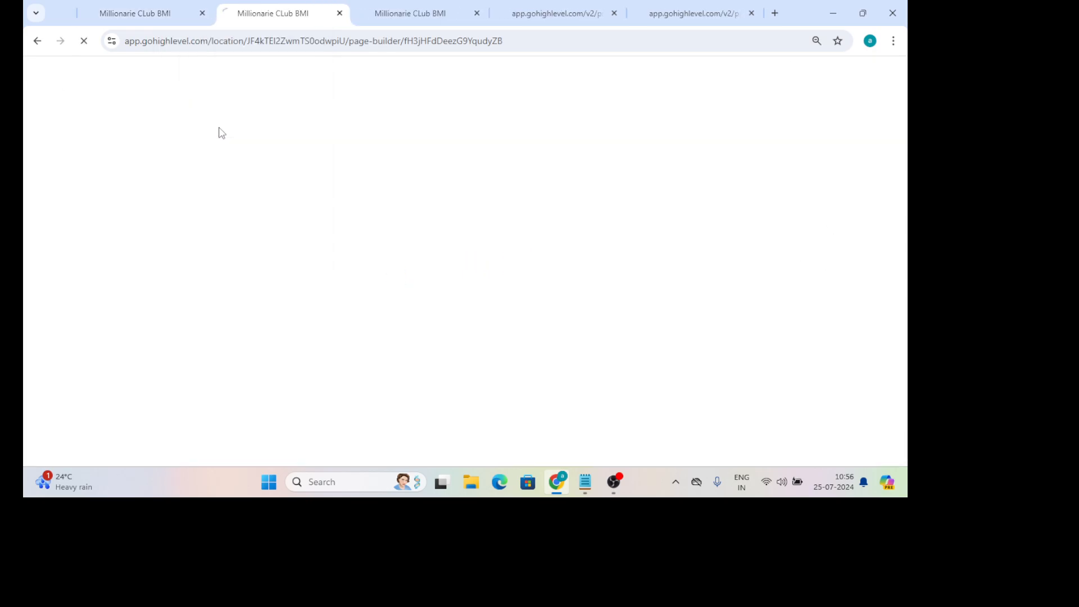
left_click(161, 8)
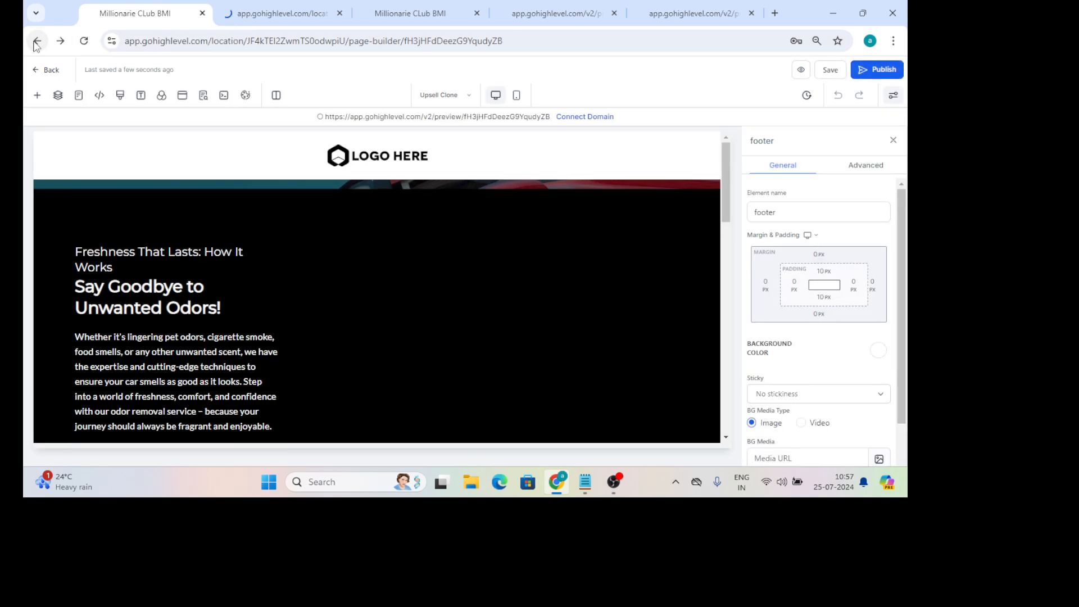
Go back from the car detailing page builder to the funnel folder, keeping the builder open in the duplicated browser tab
left_click(36, 44)
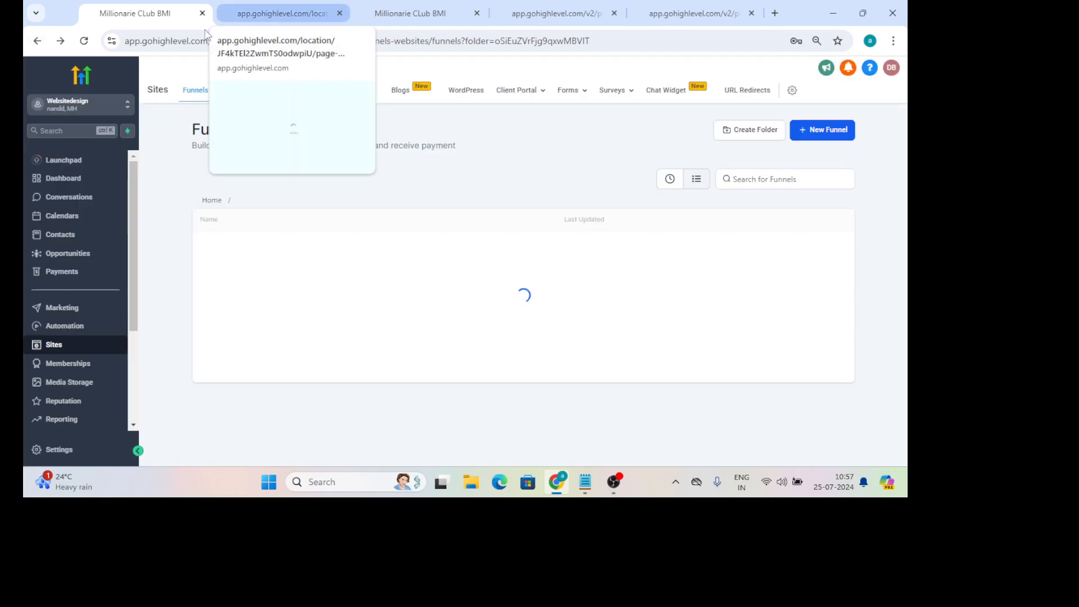
left_click(283, 13)
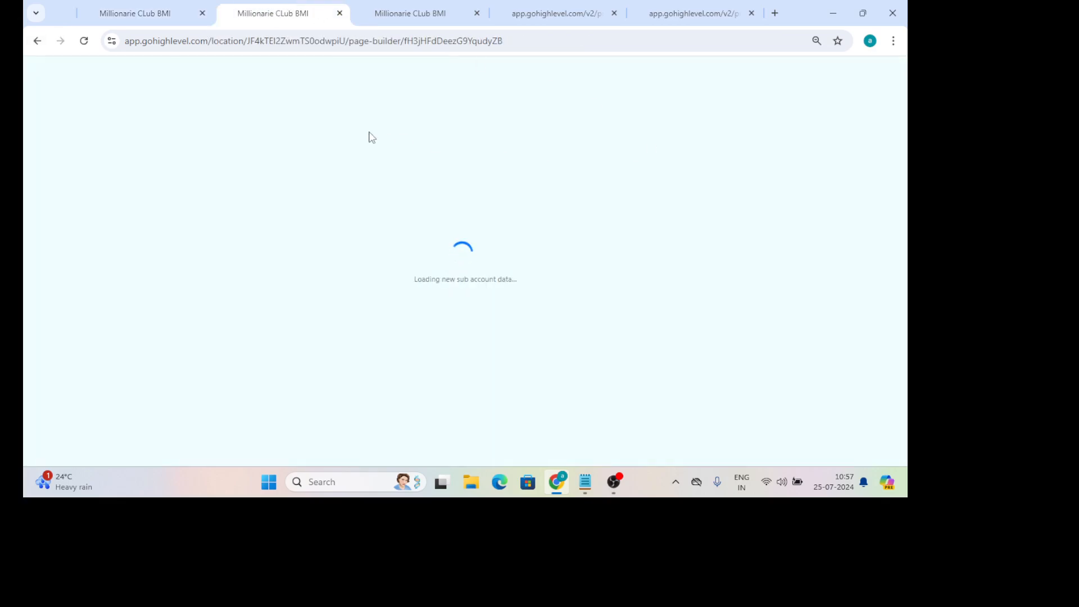
left_click(169, 6)
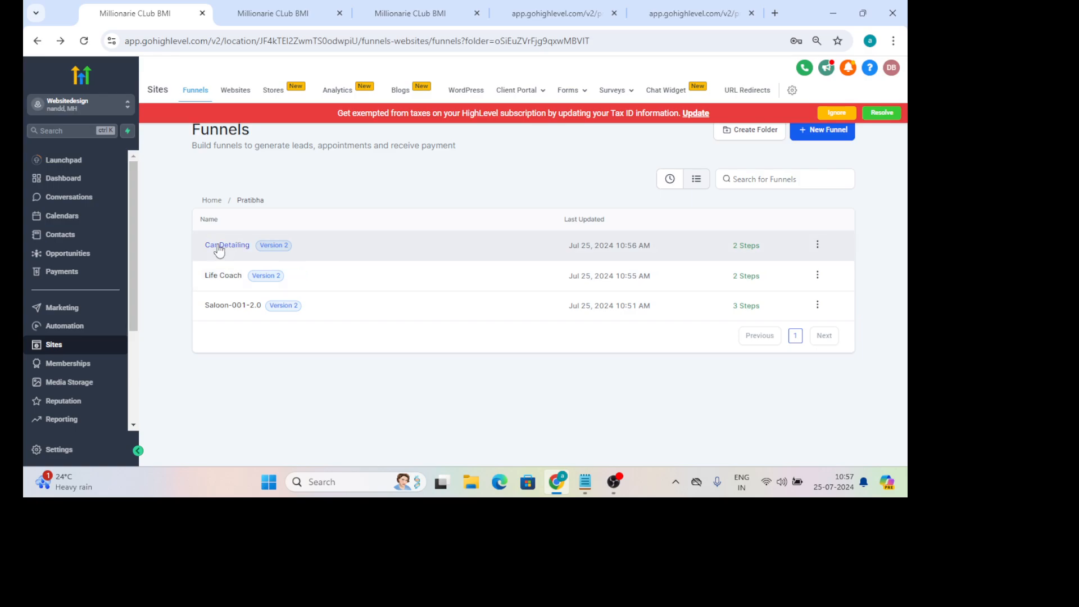
Open the Saloon-001-2.0 funnel and start editing its Home page in a new browser tab
left_click(234, 308)
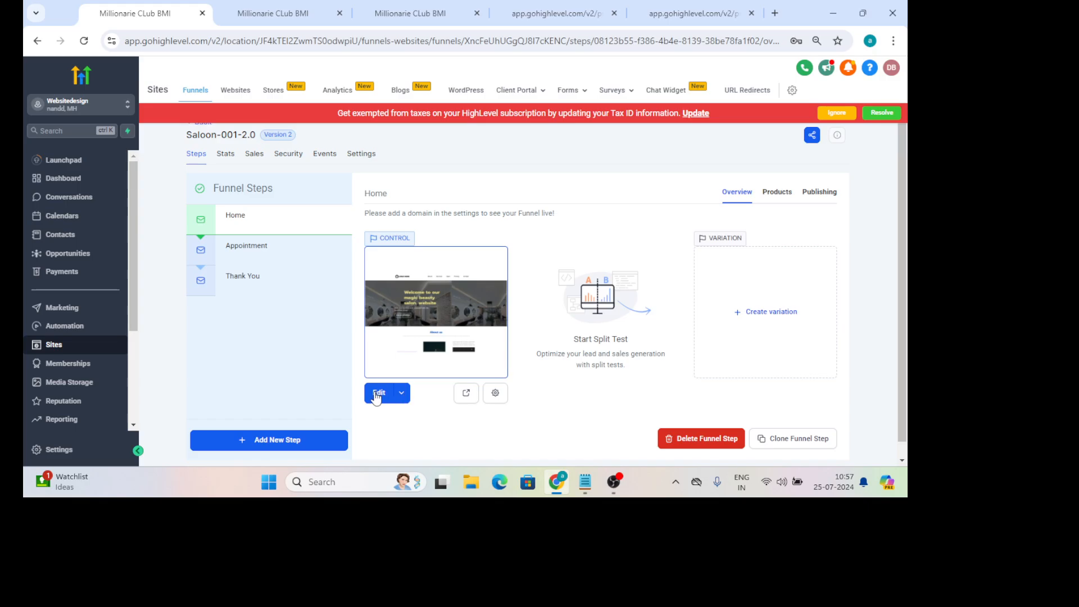
left_click(402, 393)
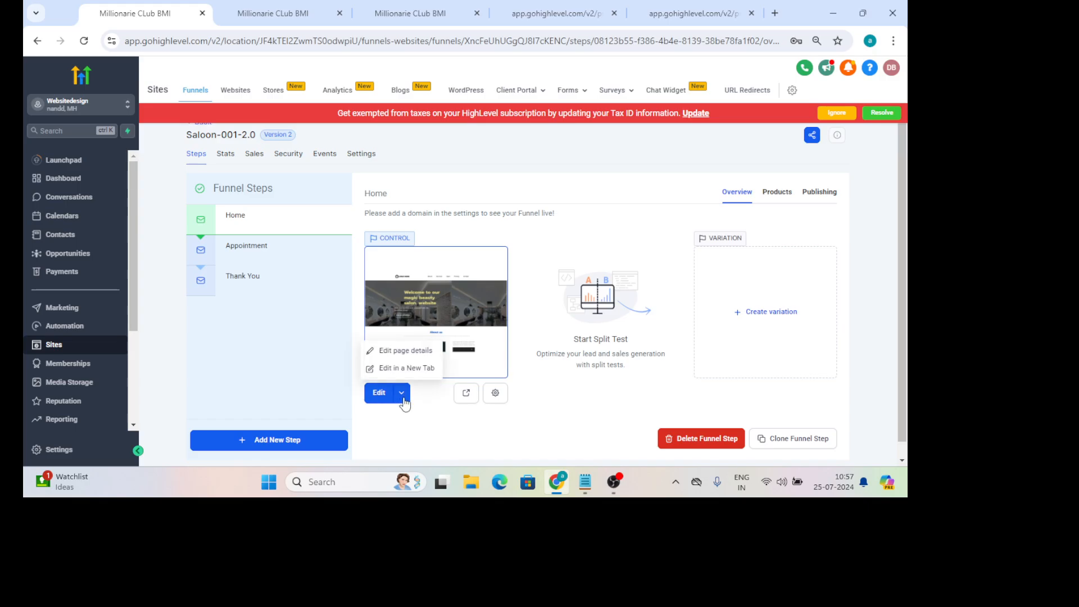
left_click(408, 369)
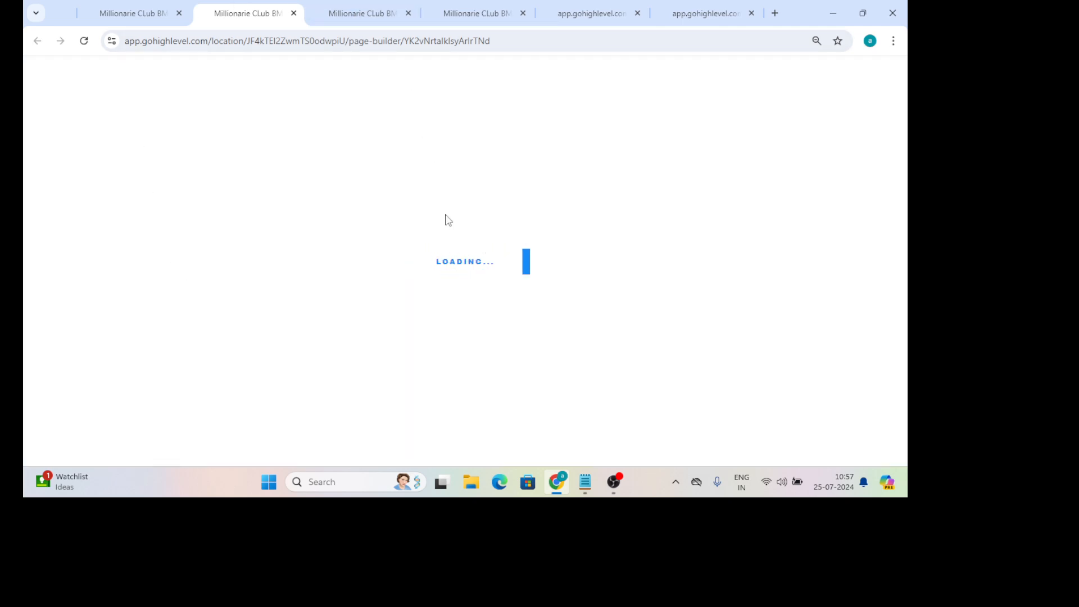
Switch to the car detailing page builder and open a preview of its Upsell Clone page
left_click(343, 1)
left_click(486, 2)
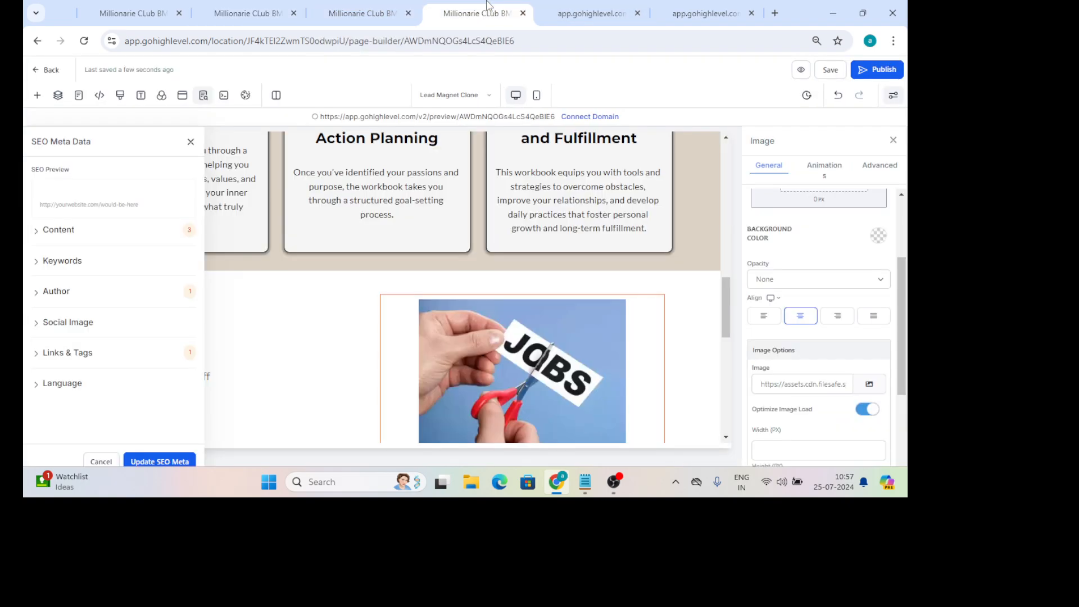
left_click(364, 7)
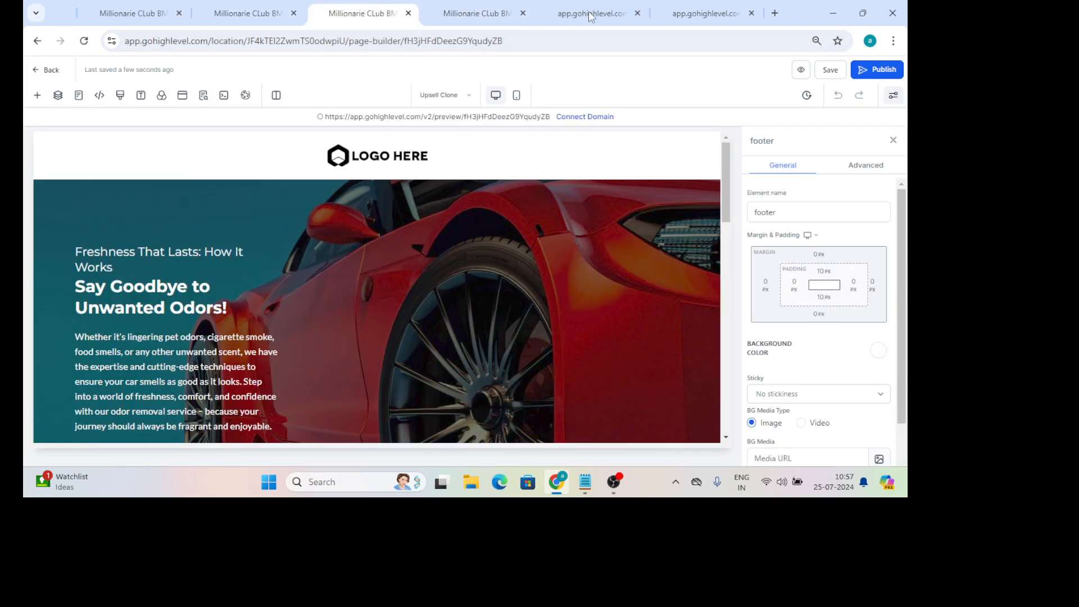
left_click(806, 70)
Return to the beginning of the Life Coach page in its builder and close the SEO Meta Data settings
left_click(520, 12)
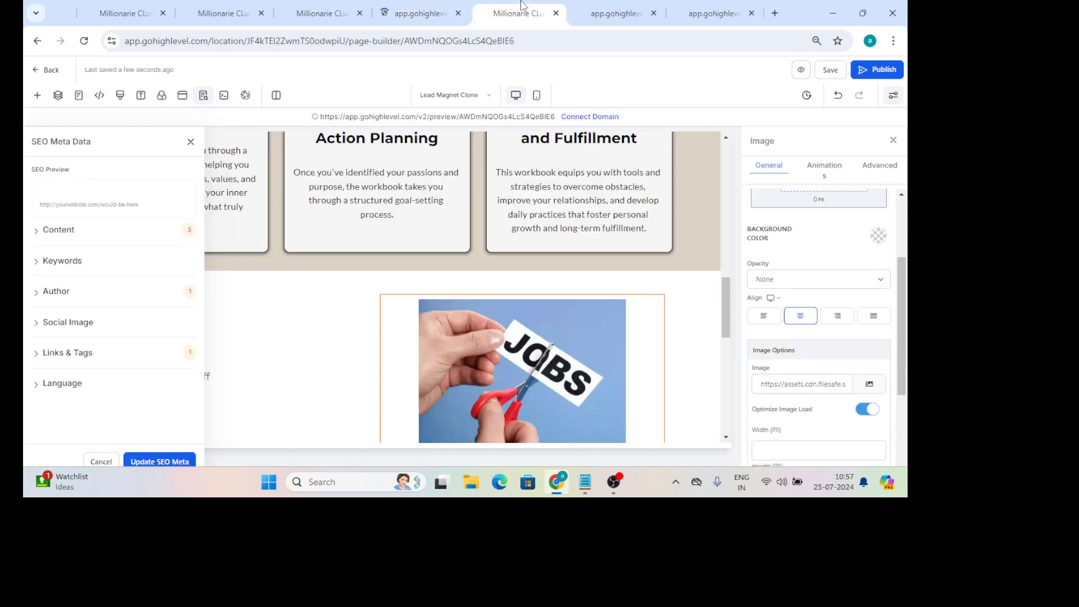
left_click_drag(725, 310, 715, 138)
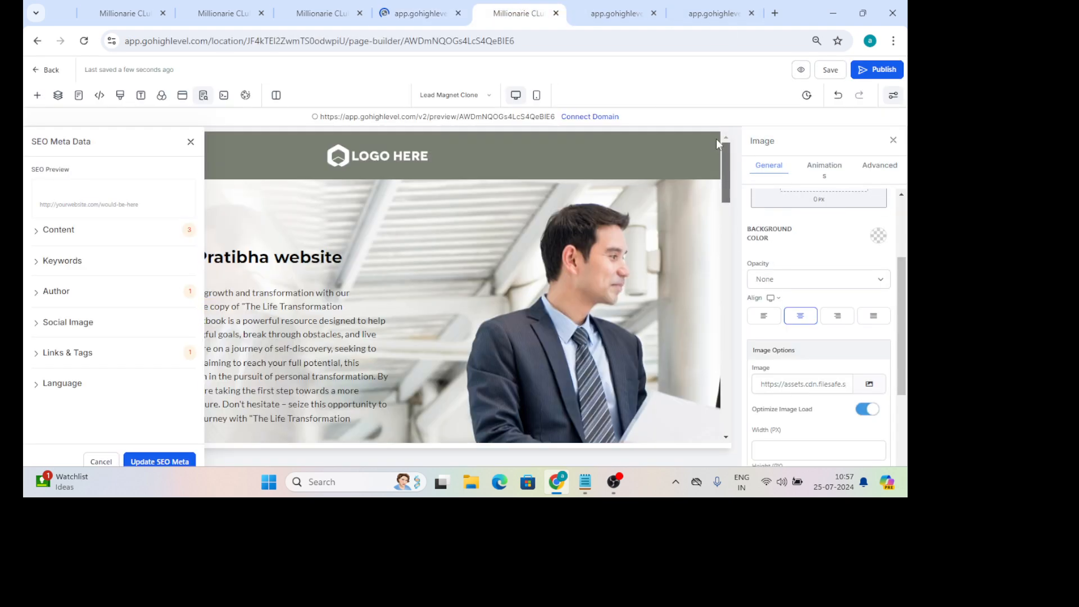
left_click(191, 141)
Review the car detailing preview and builder and the salon Home page builder, ending on the Saloon-001-2.0 funnel's steps
left_click(420, 7)
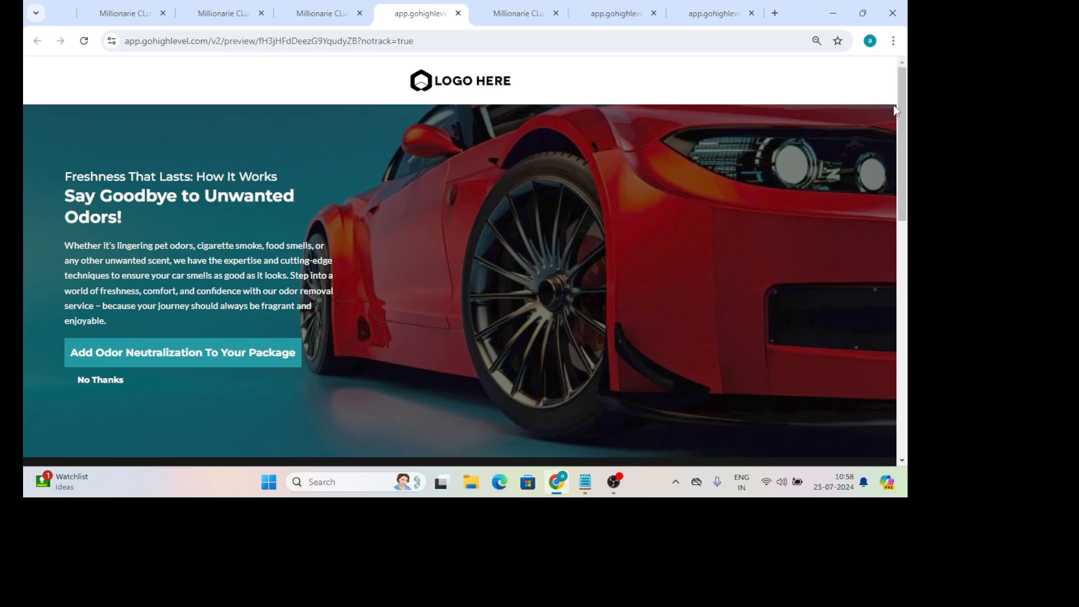
left_click_drag(908, 135, 905, 72)
left_click(331, 5)
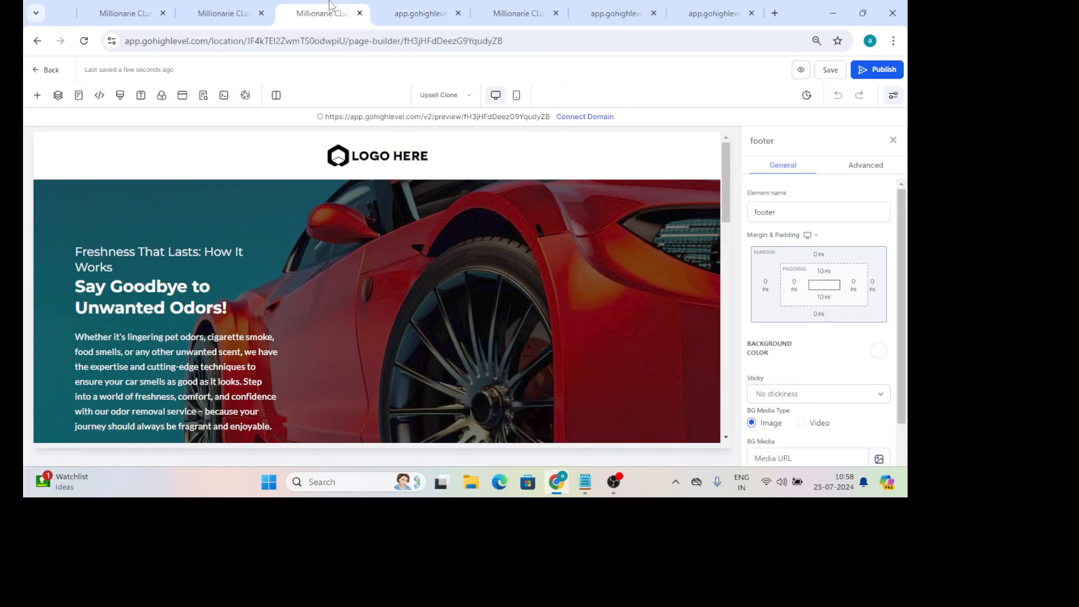
left_click(236, 6)
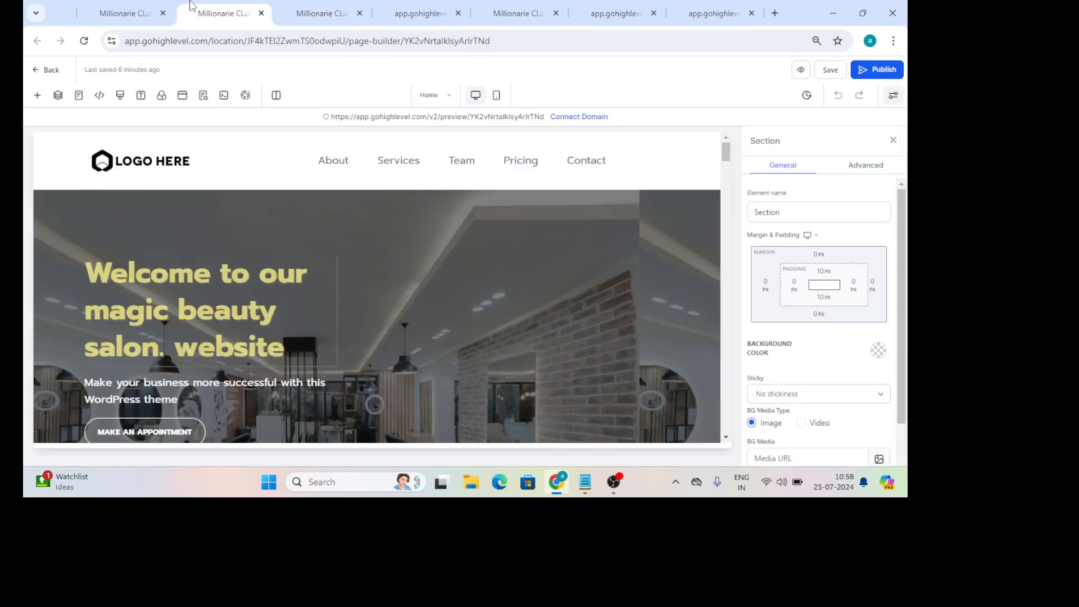
left_click(128, 7)
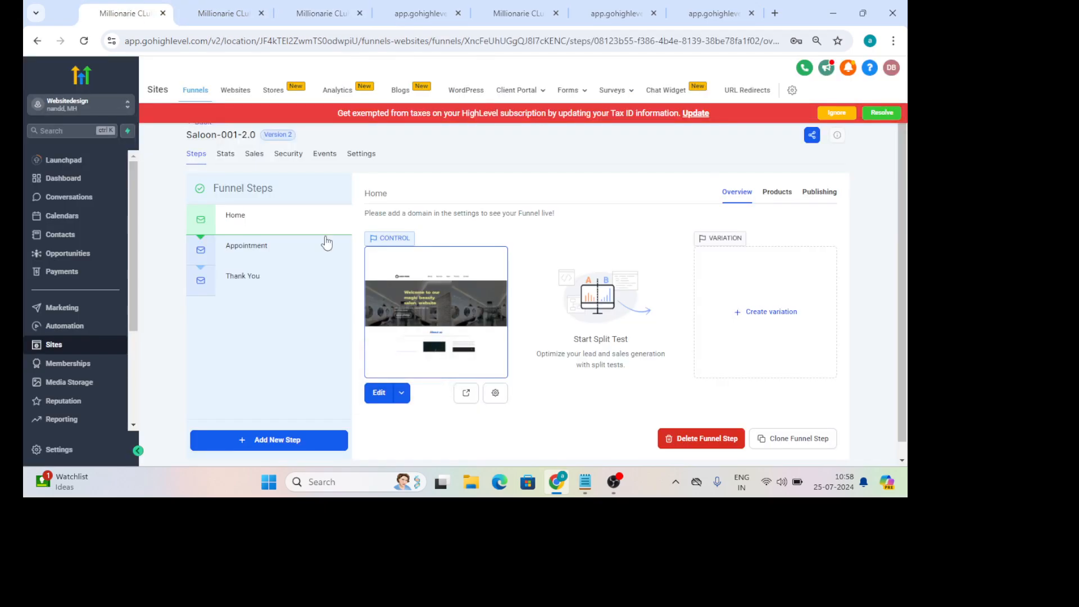